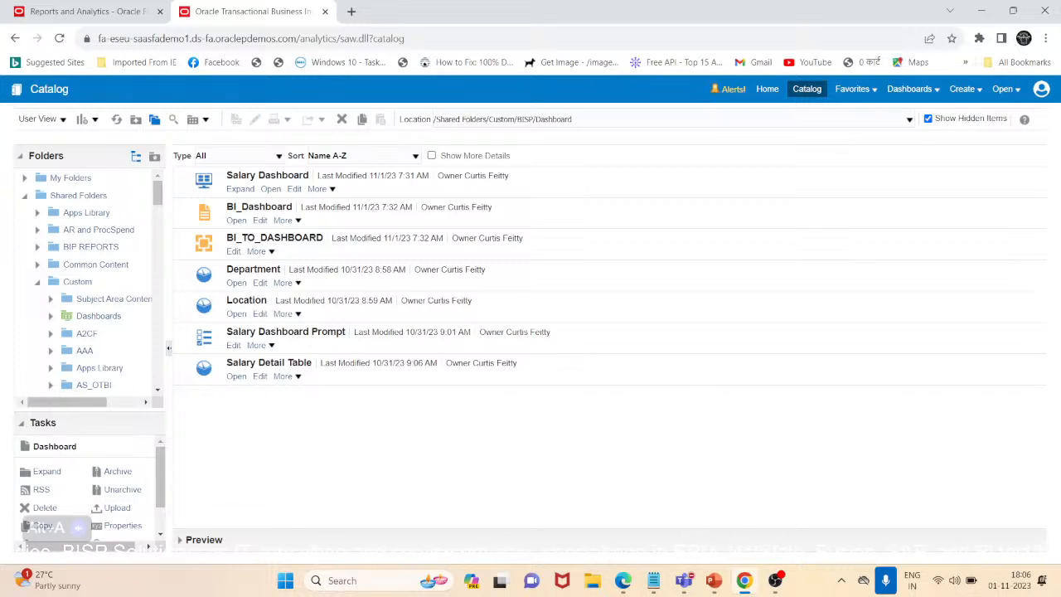
click(620, 583)
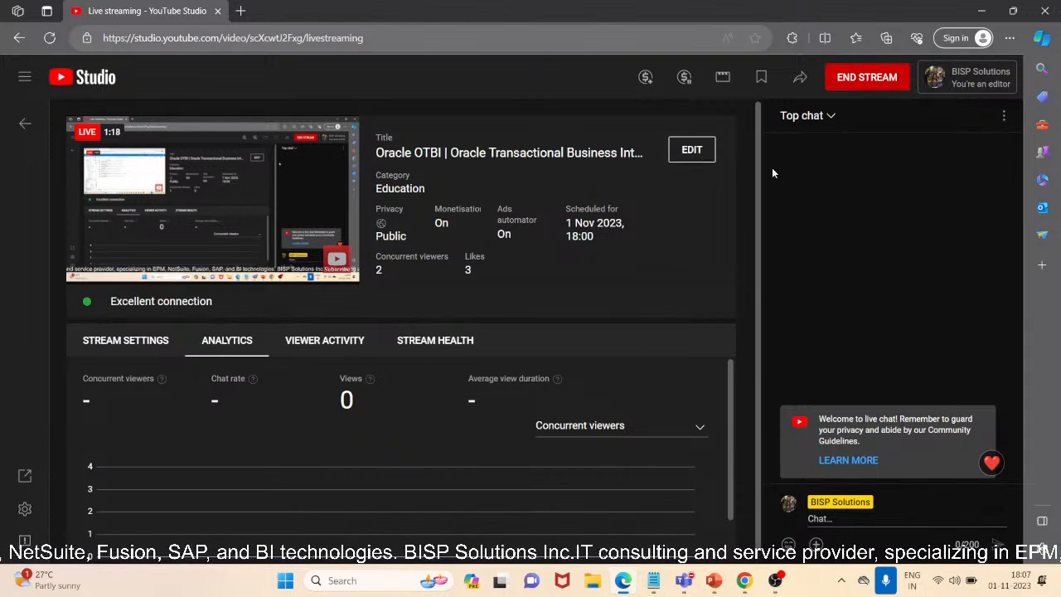
click(981, 10)
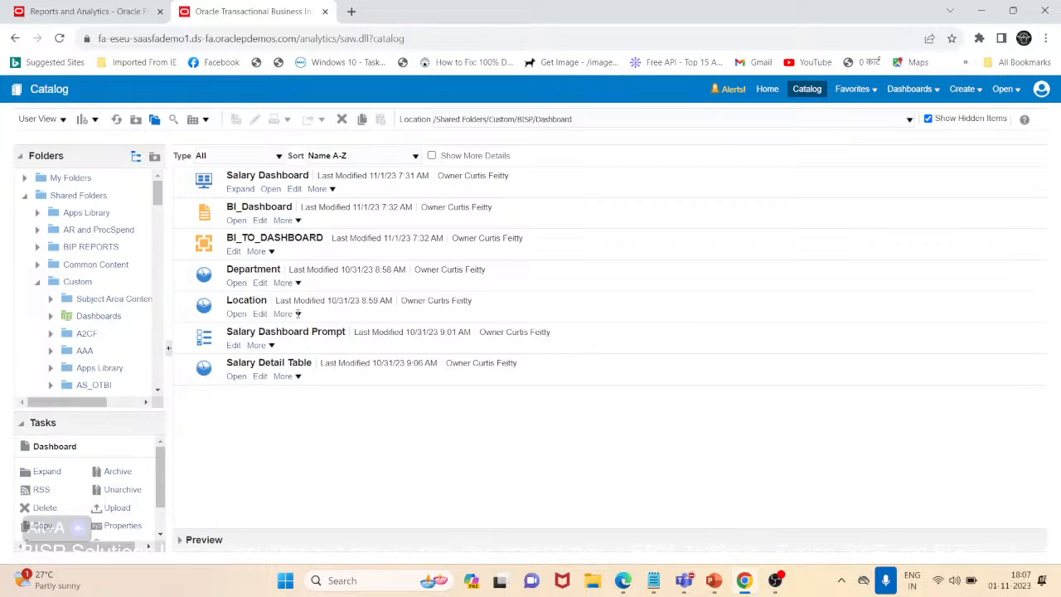
click(236, 219)
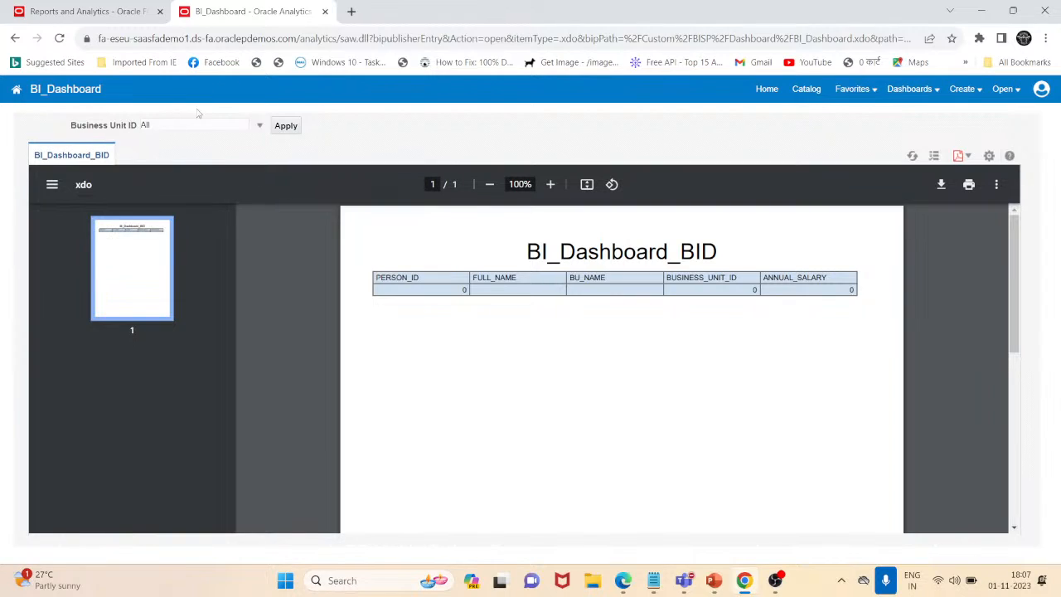
click(259, 124)
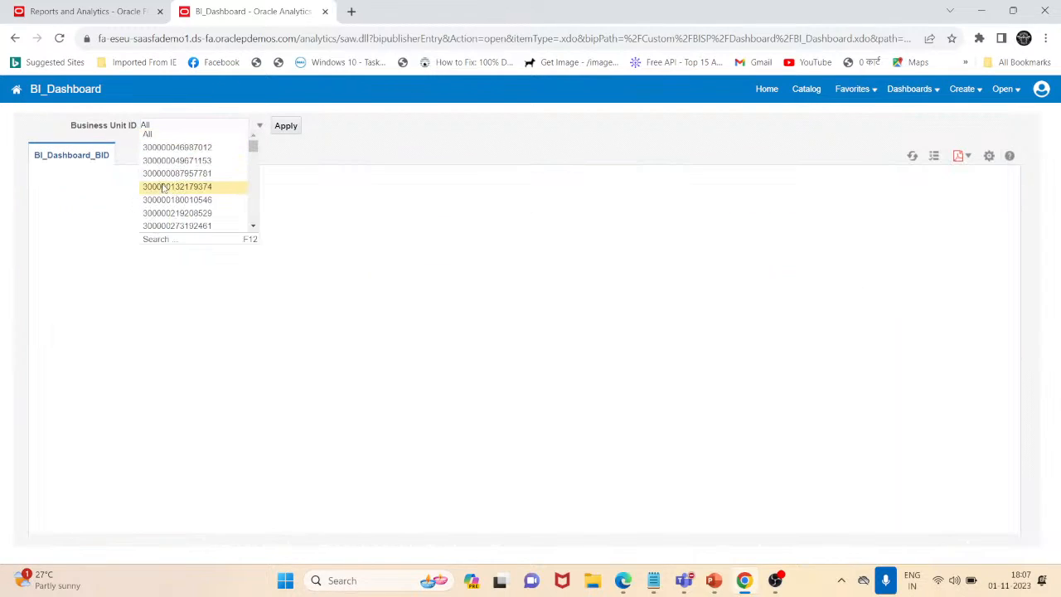
click(194, 150)
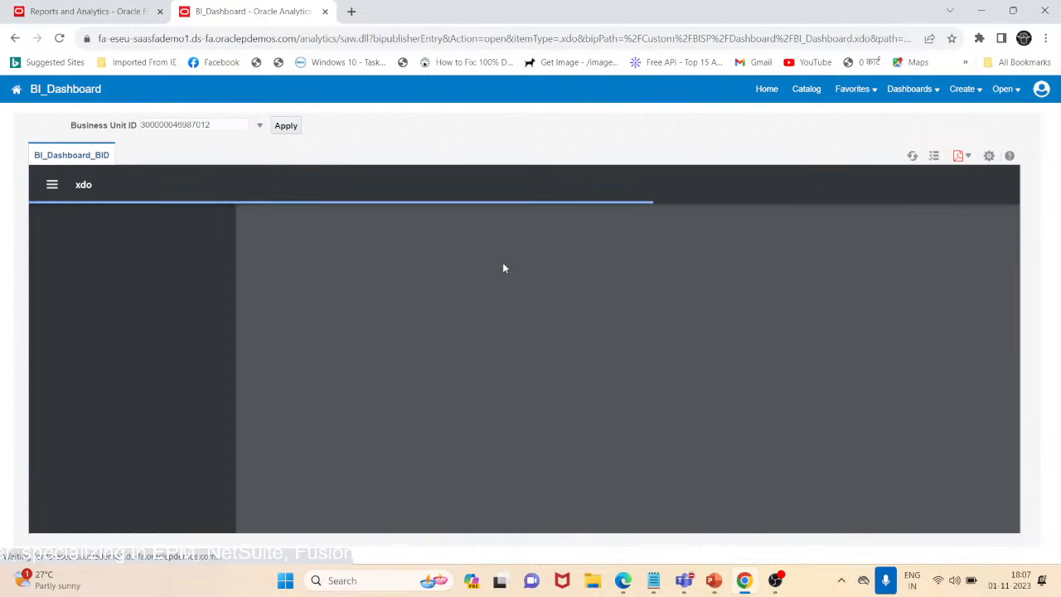
scroll(503, 265, down, 20)
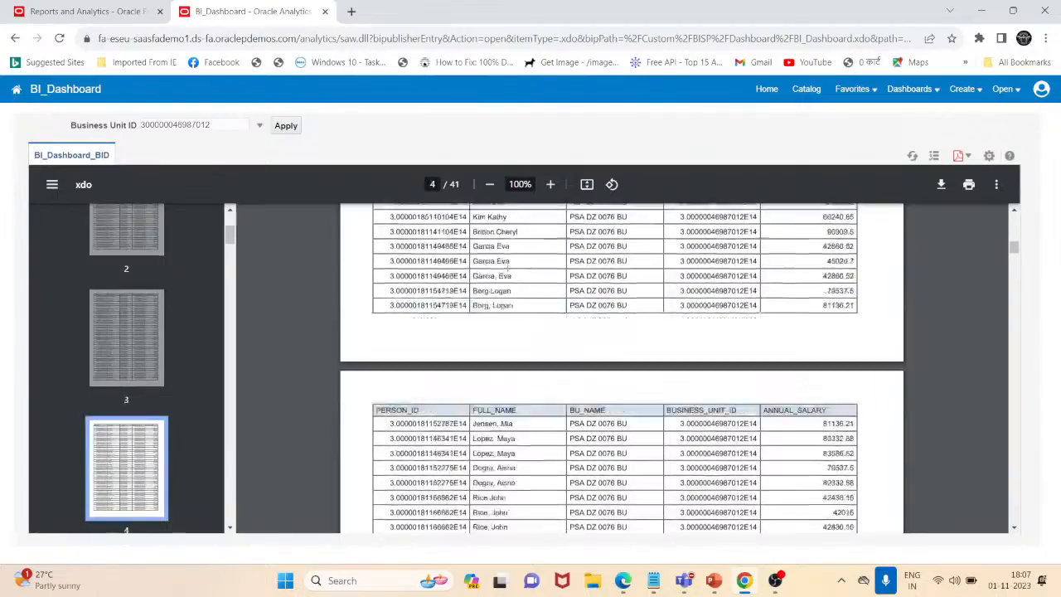
scroll(508, 270, up, 20)
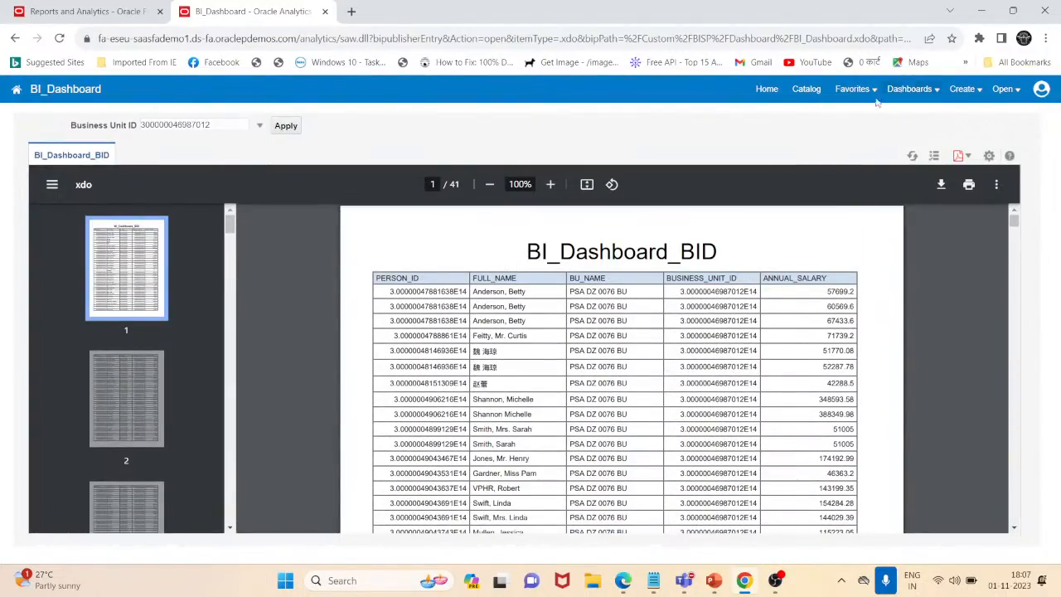
Return to the catalog, open the BI_TO_DASHBOARD data model for editing and examine the name of its Bu_ID parameter
click(806, 91)
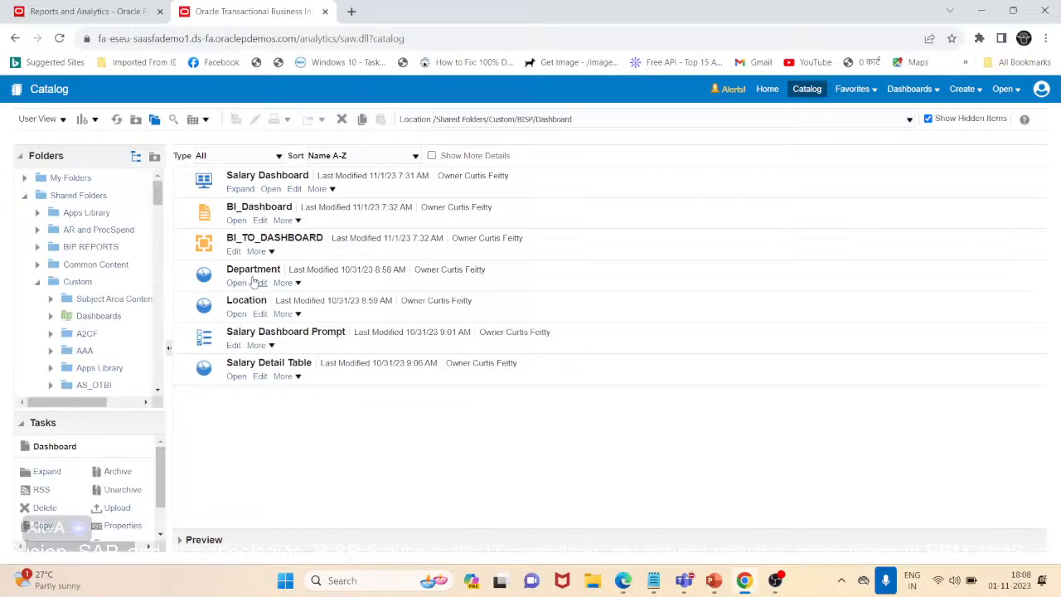
click(234, 251)
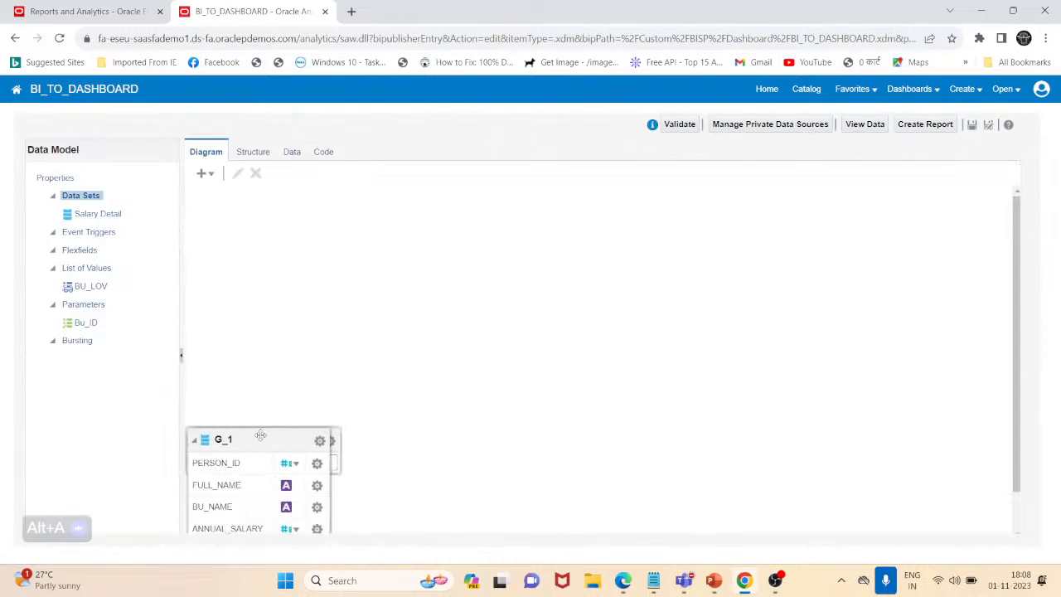
click(253, 227)
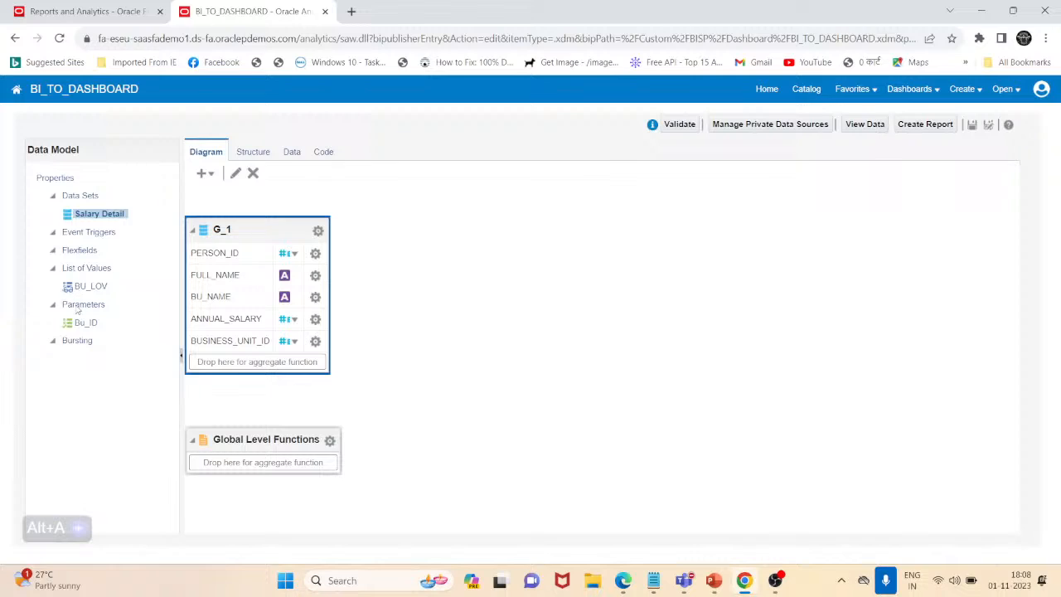
click(84, 323)
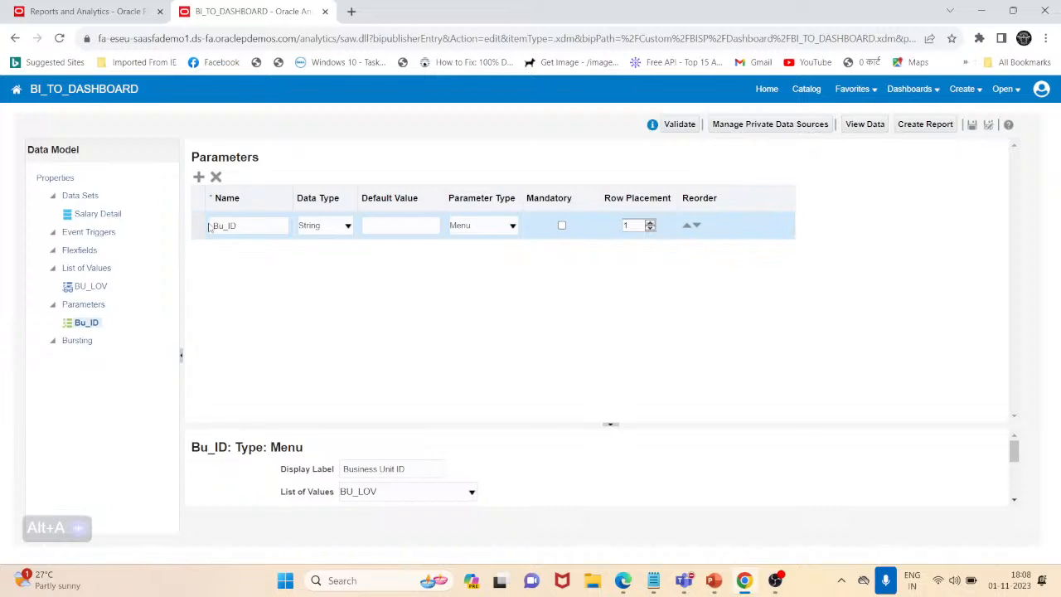
double_click(255, 226)
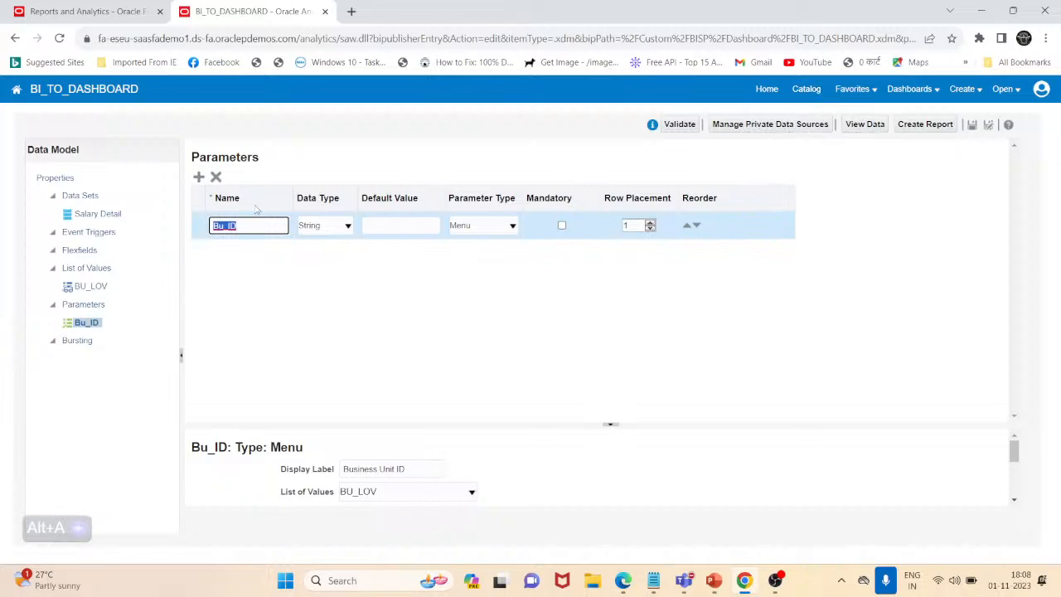
Open Salary Dashboard Prompt for editing from the catalog and add a column prompt on Business Unit Id from the Business Unit folder
click(816, 91)
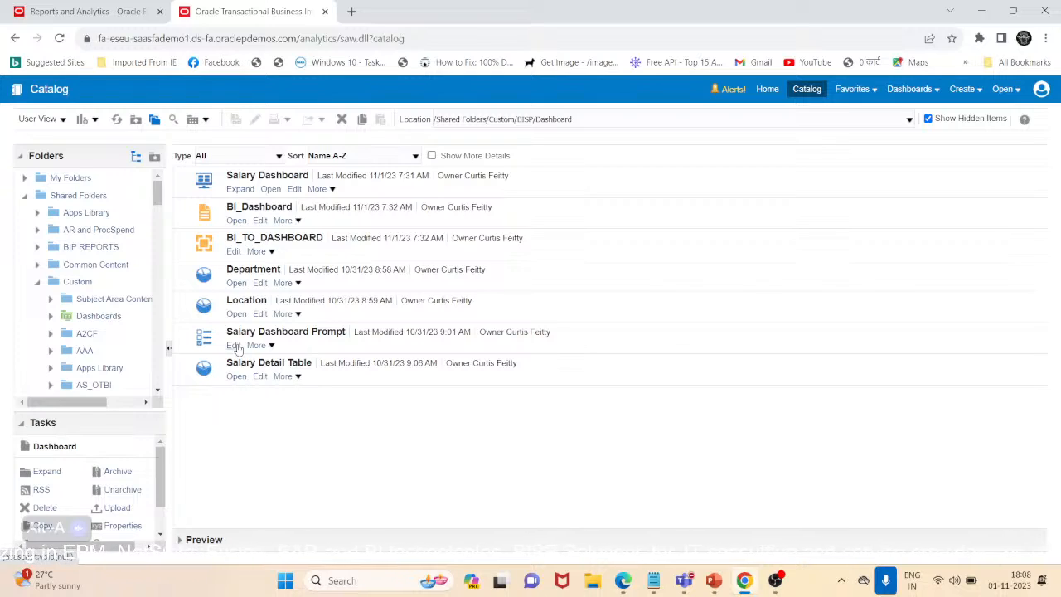
click(235, 345)
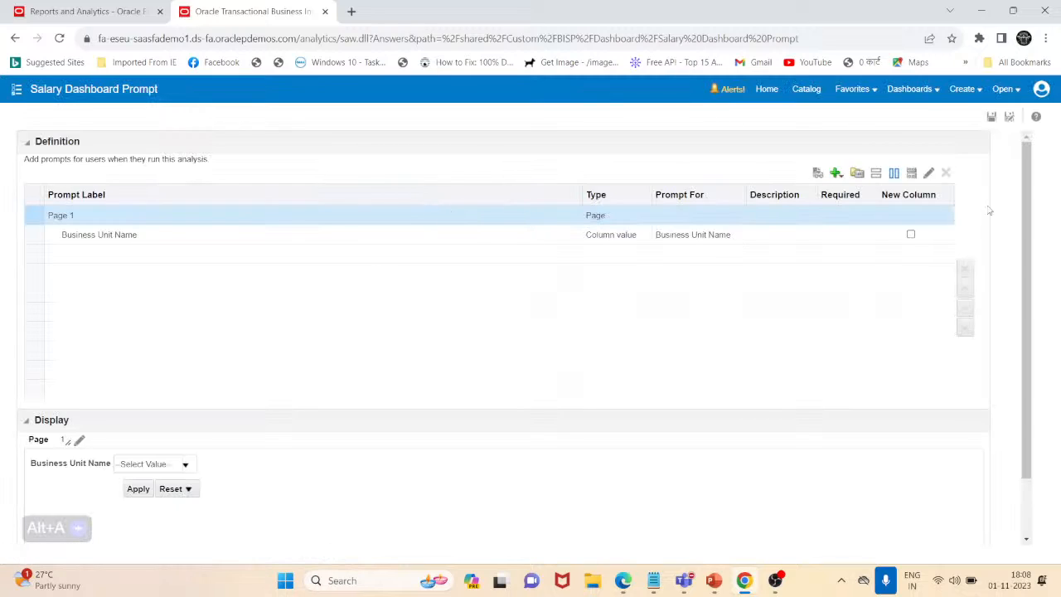
click(836, 174)
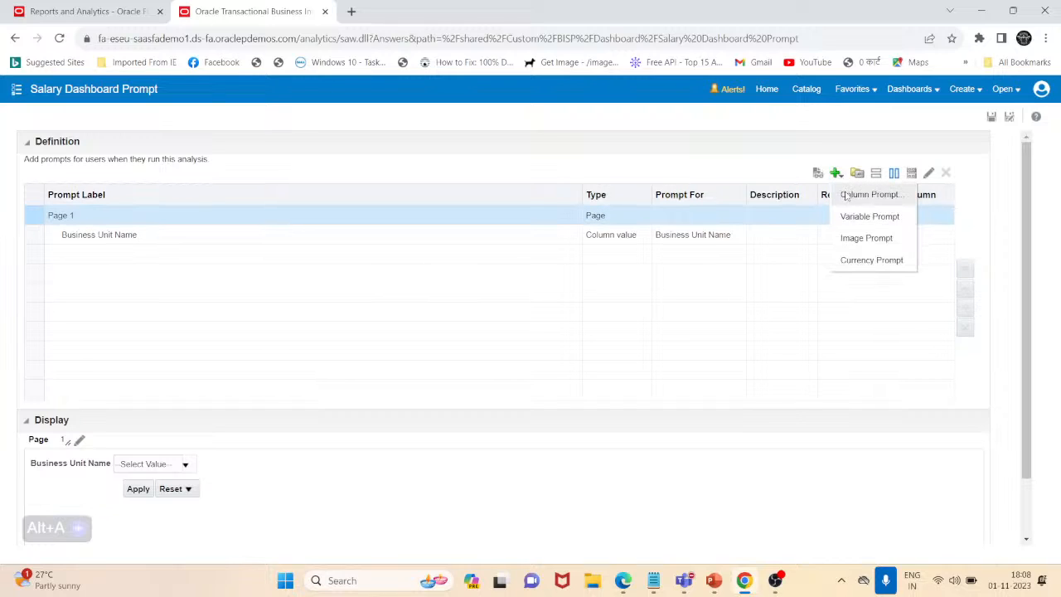
click(846, 199)
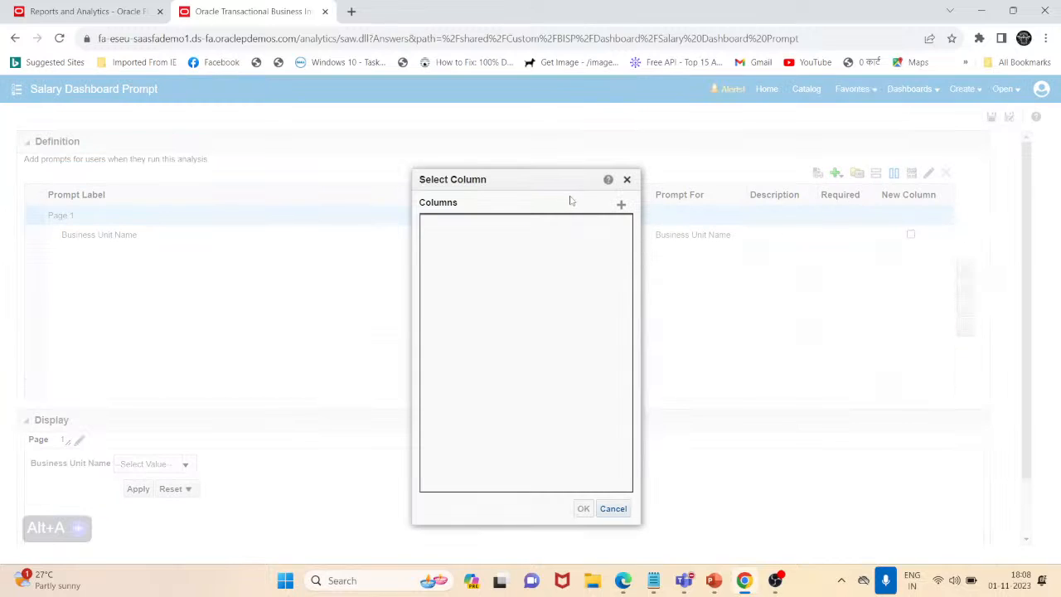
double_click(554, 172)
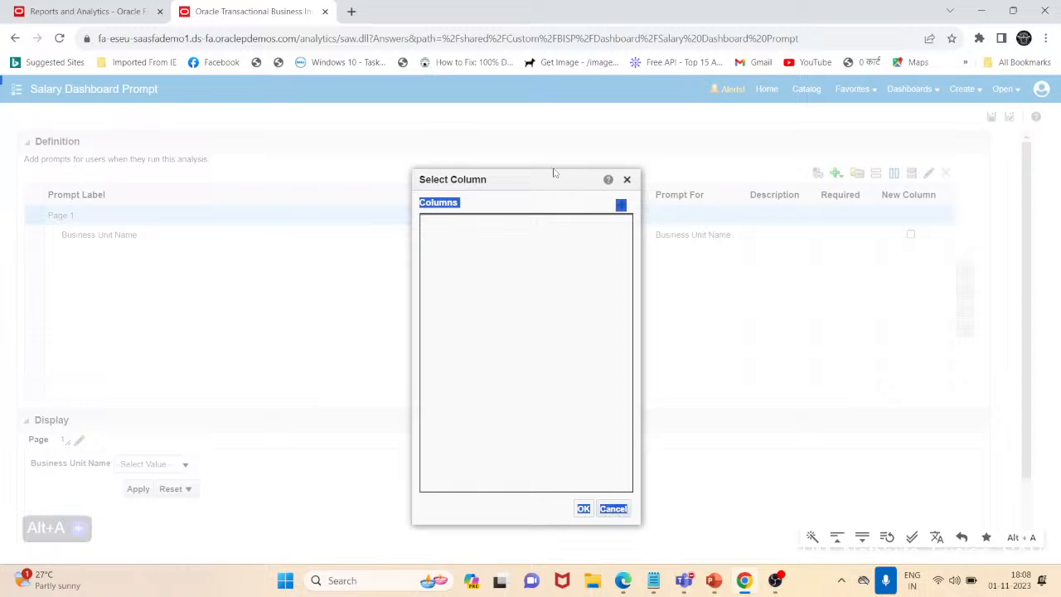
click(559, 201)
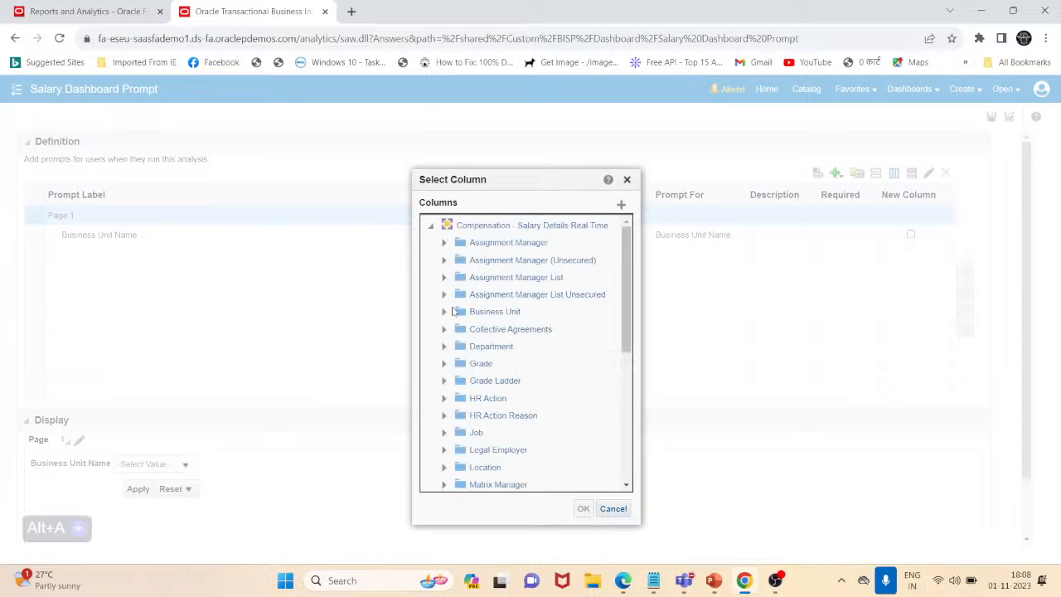
click(444, 312)
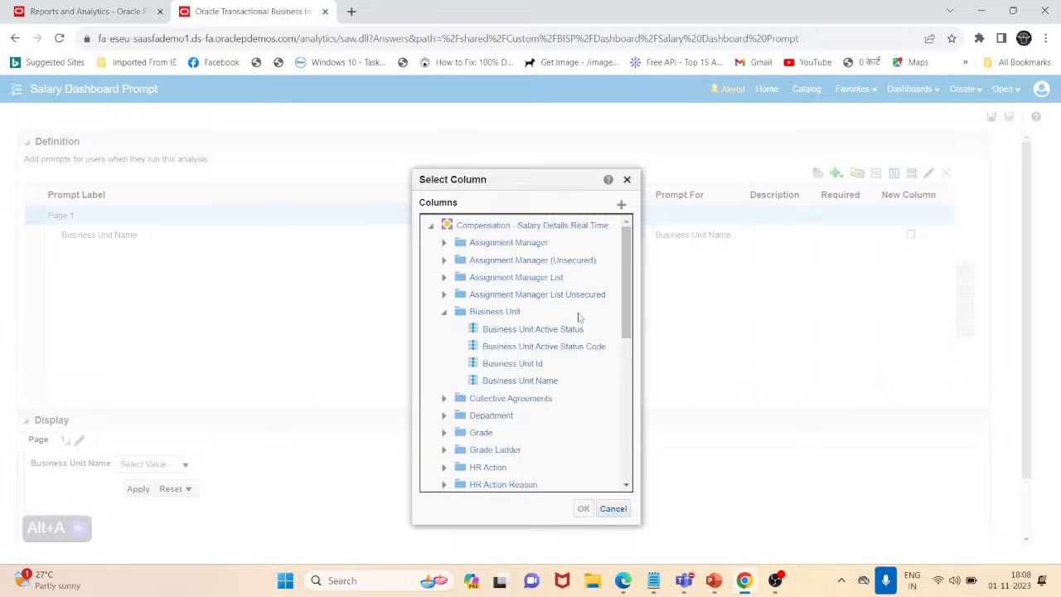
click(525, 364)
click(584, 509)
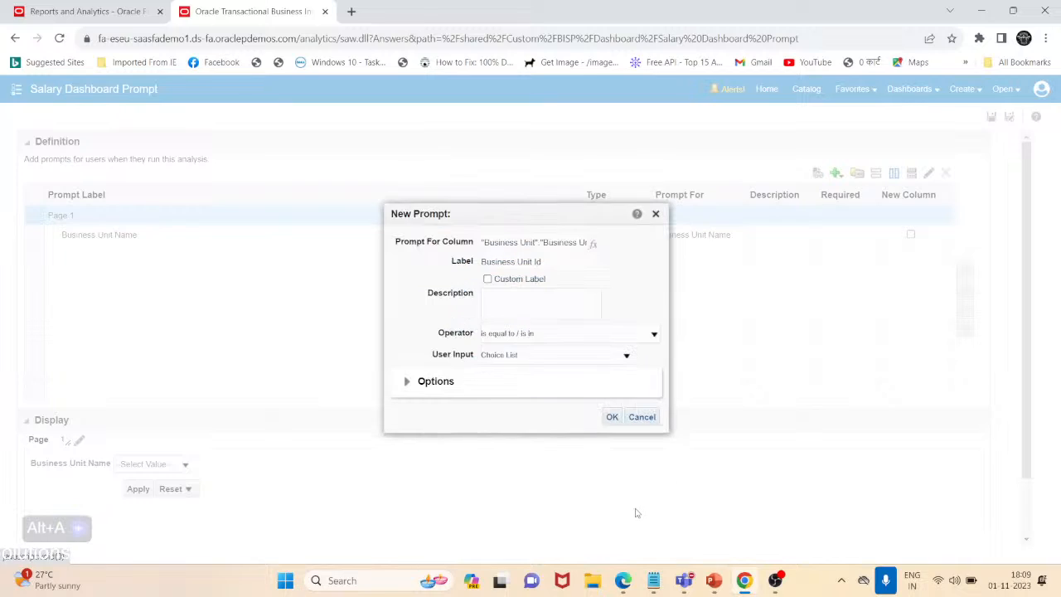
click(611, 419)
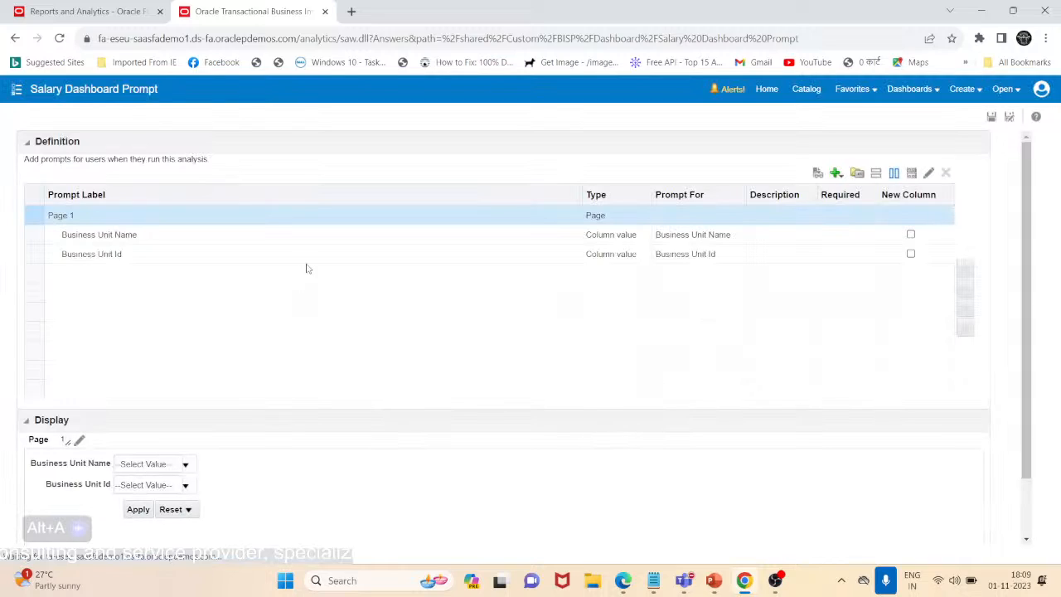
Edit the Business Unit Id prompt so that users can neither select multiple values nor type values
click(315, 255)
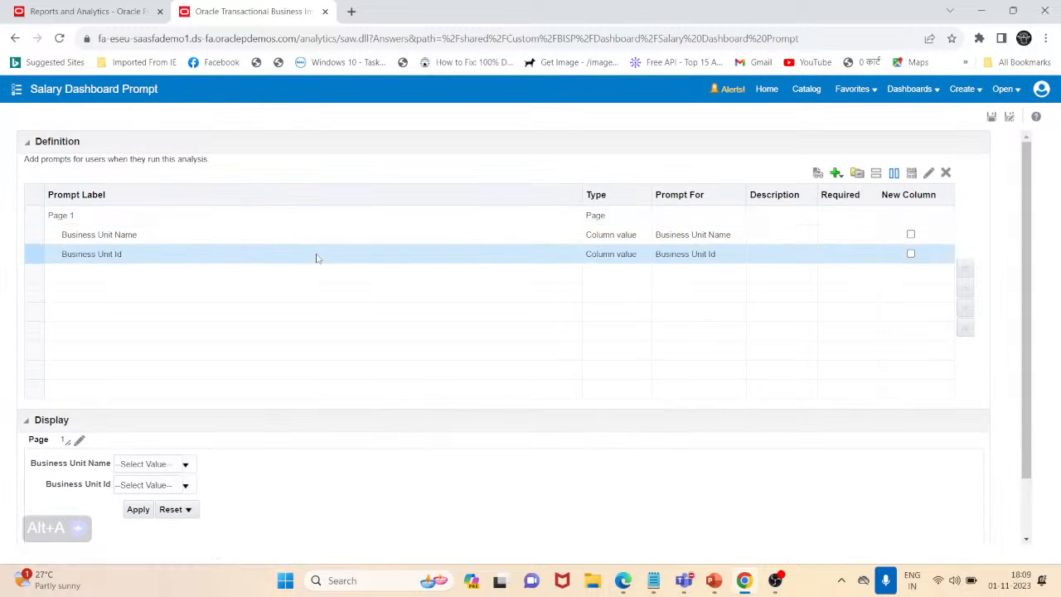
click(928, 173)
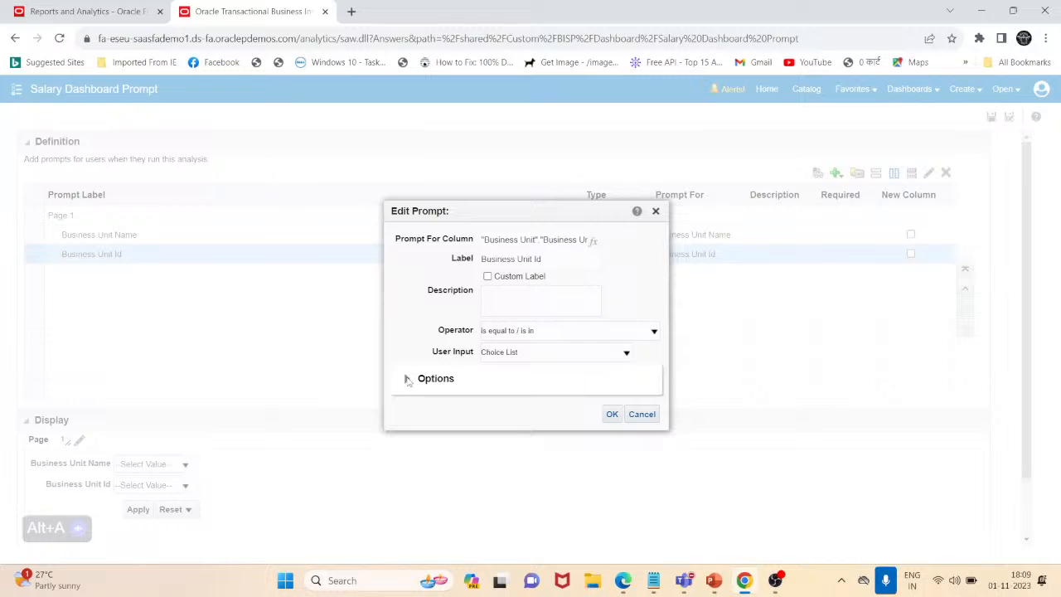
click(407, 379)
click(479, 370)
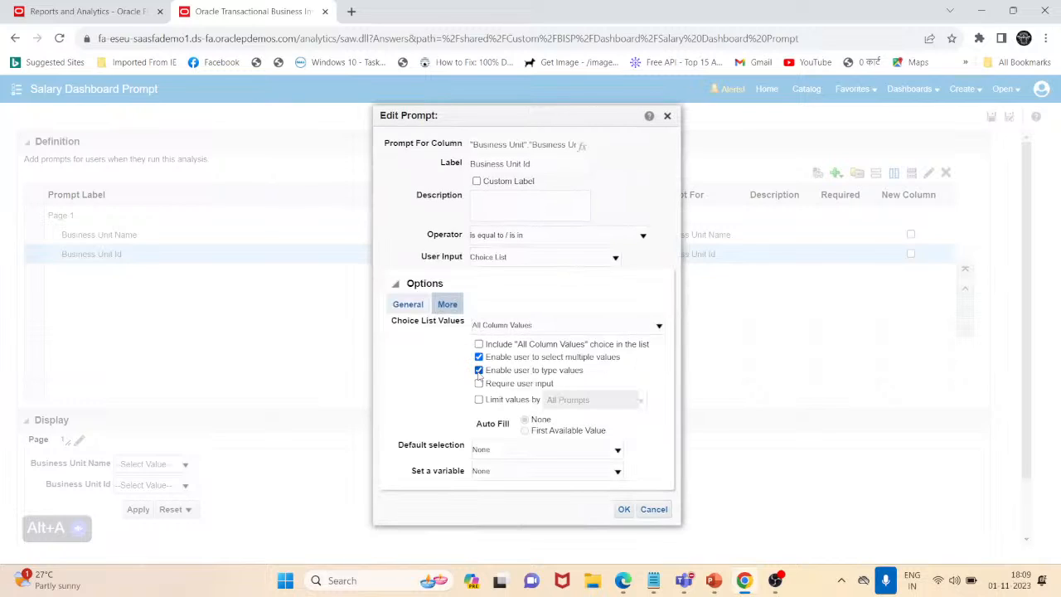
click(478, 370)
Make the Business Unit Id prompt set a presentation variable named Bu_ID, and save the dashboard prompt
click(481, 472)
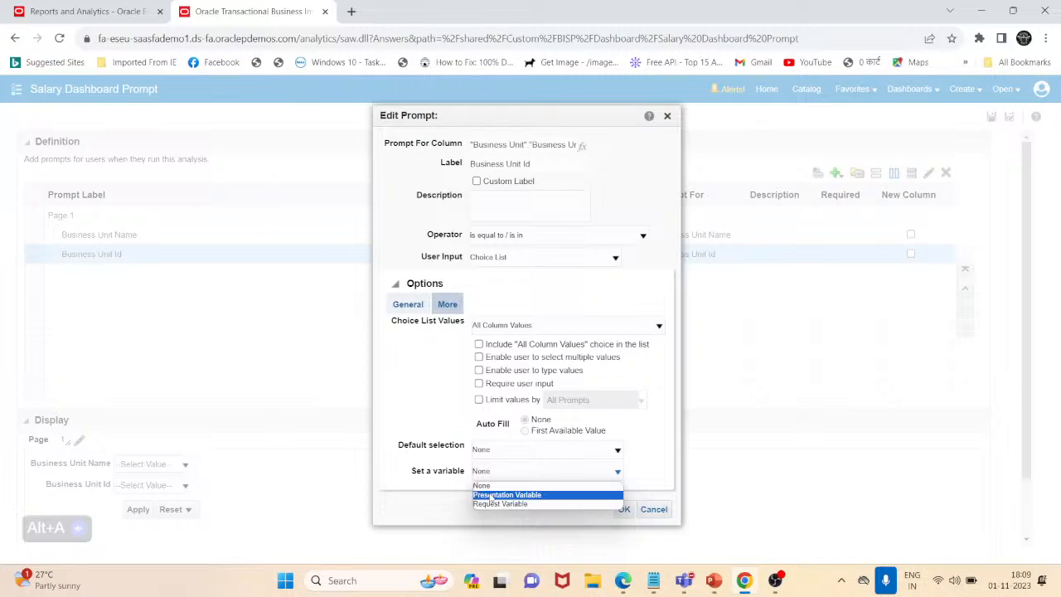
click(491, 494)
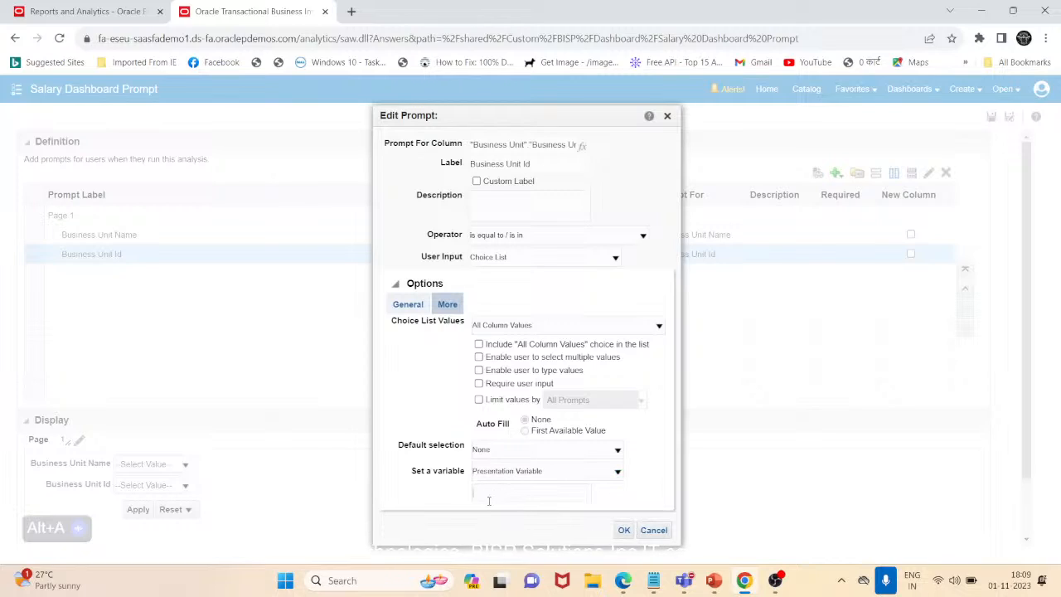
text(Bu_ID)
click(626, 529)
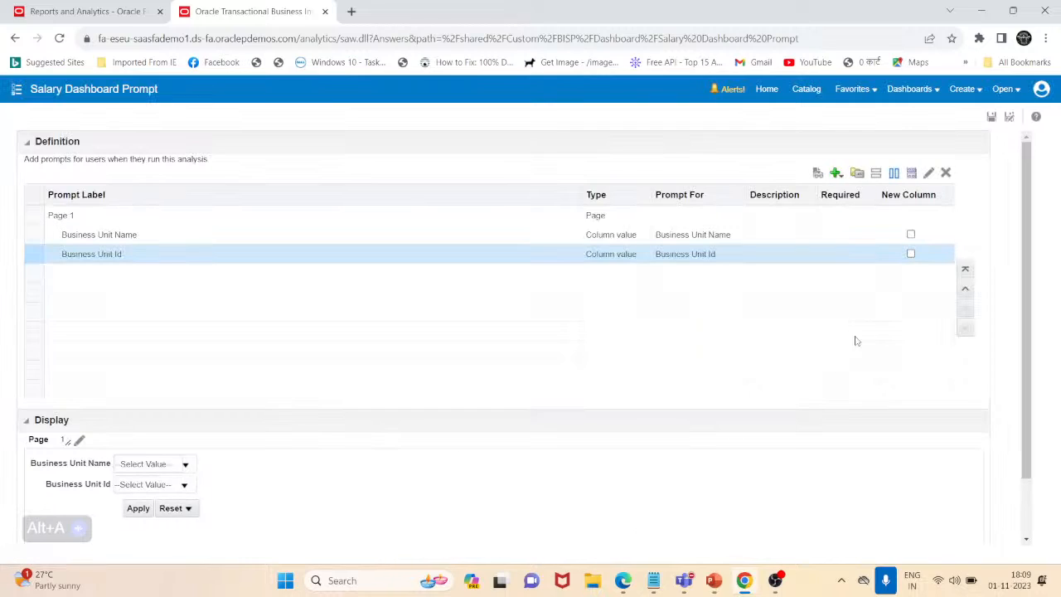
click(993, 117)
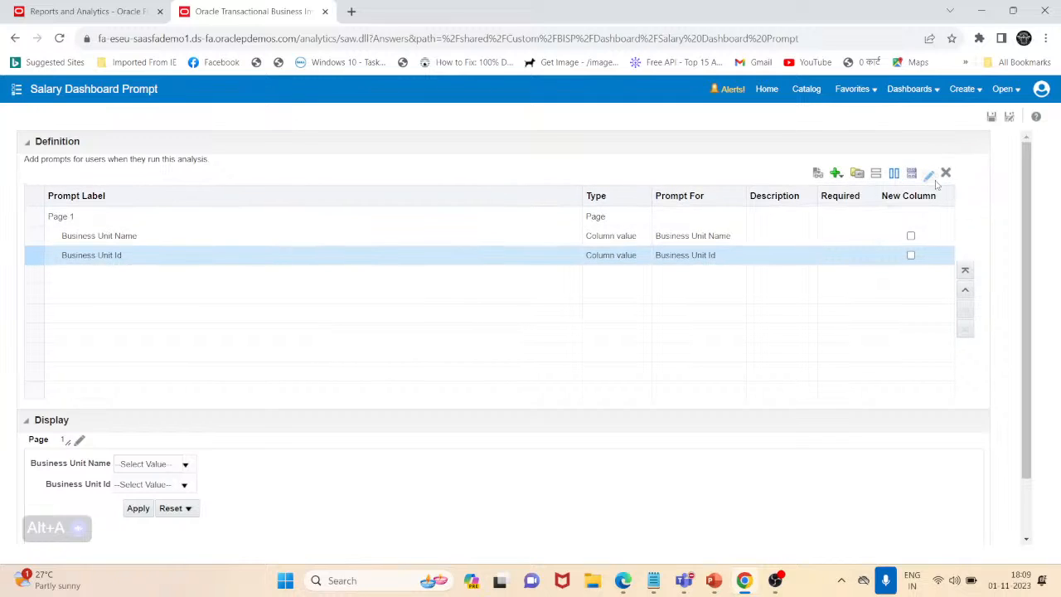
Open Salary Dashboard for editing from the catalog and expand the Dashboard folder under Shared Folders, Custom, BISP in the object catalog
click(807, 90)
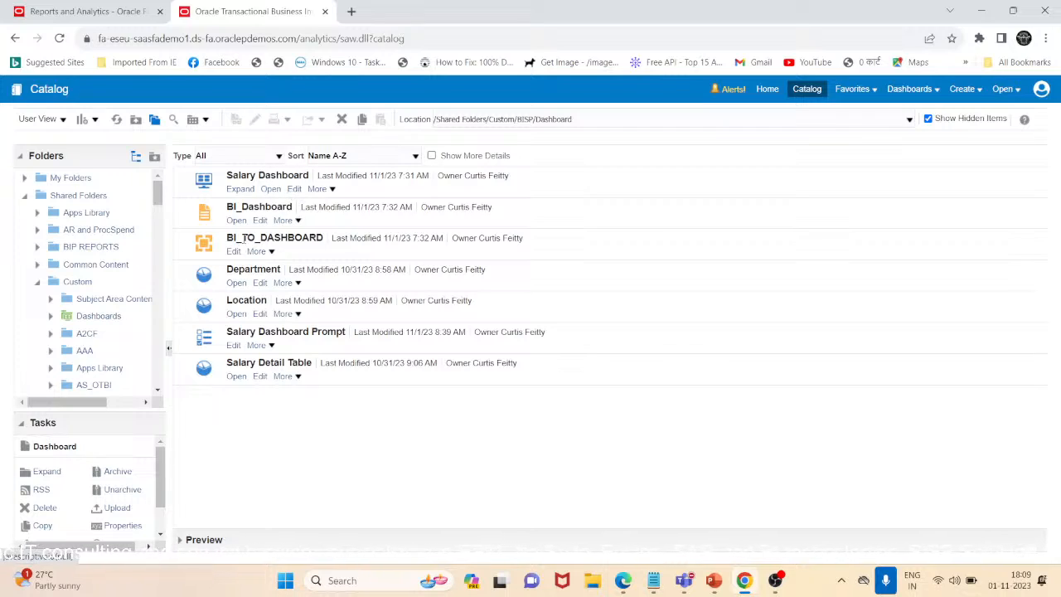
click(294, 189)
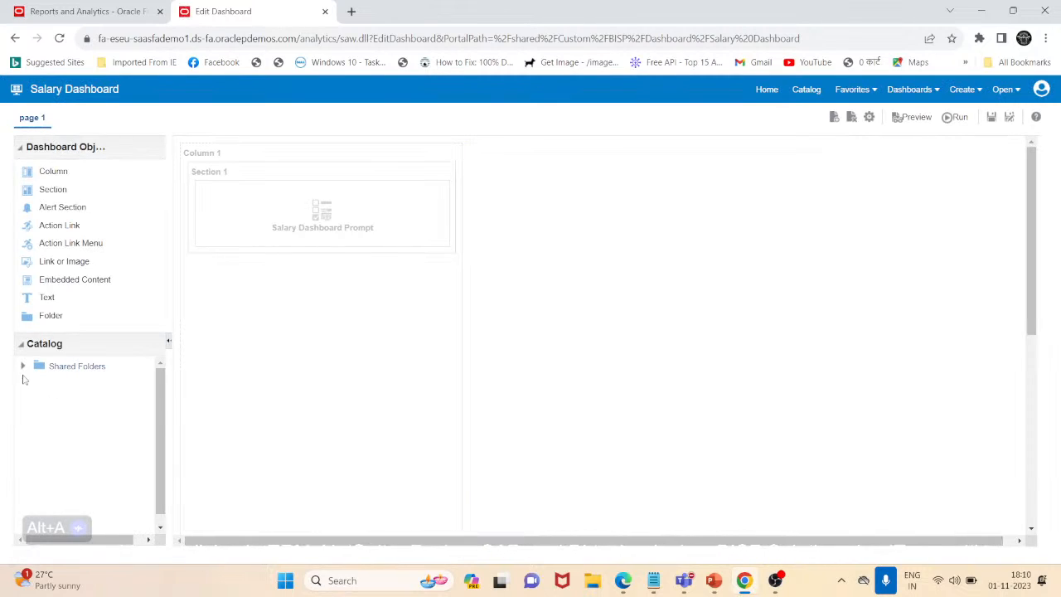
click(23, 368)
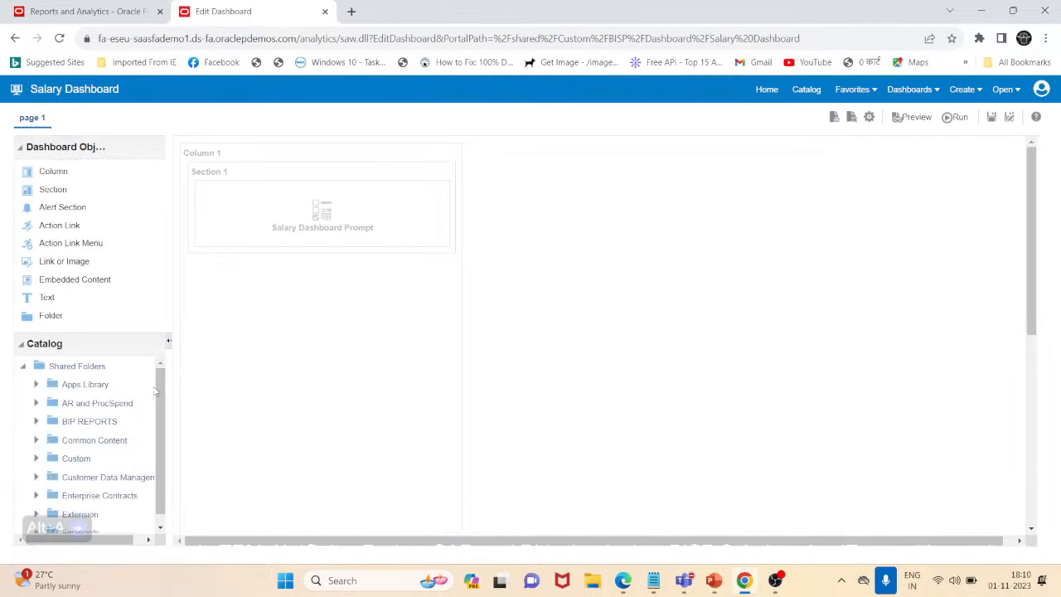
scroll(82, 465, down, 3)
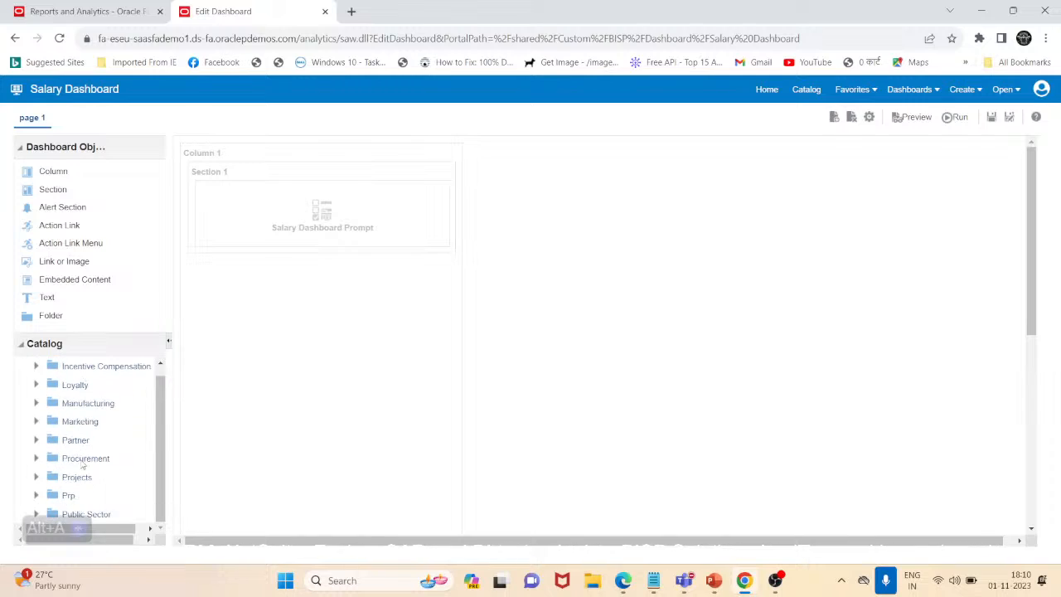
scroll(82, 465, up, 3)
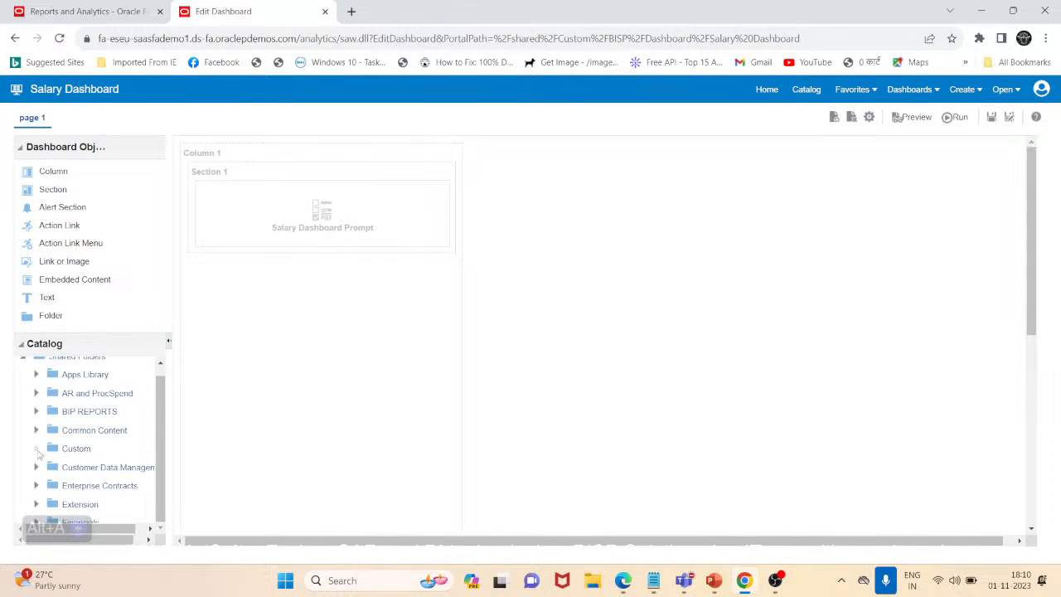
click(36, 448)
scroll(123, 444, down, 3)
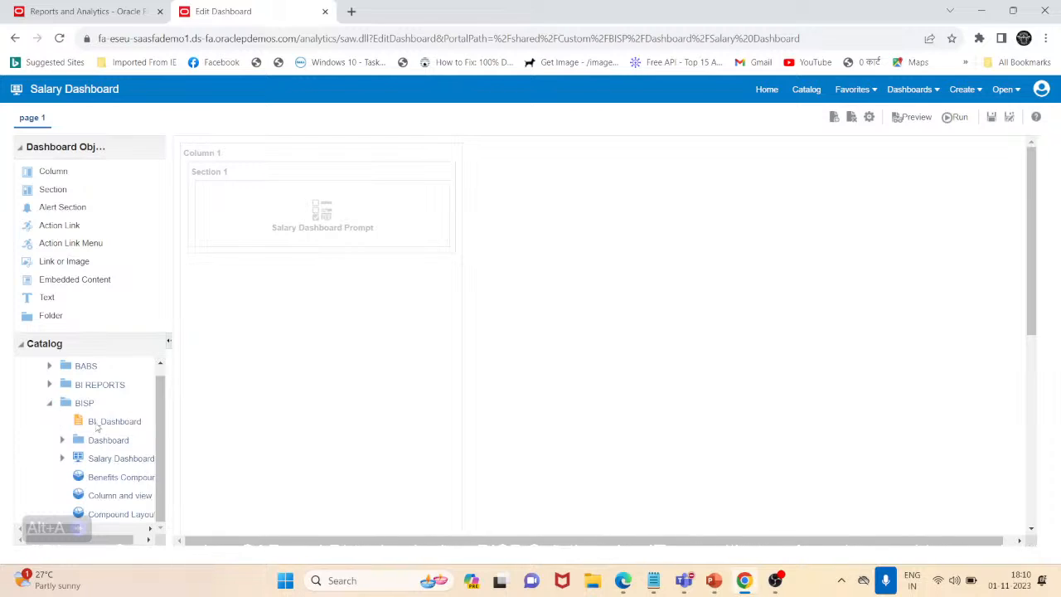
click(61, 440)
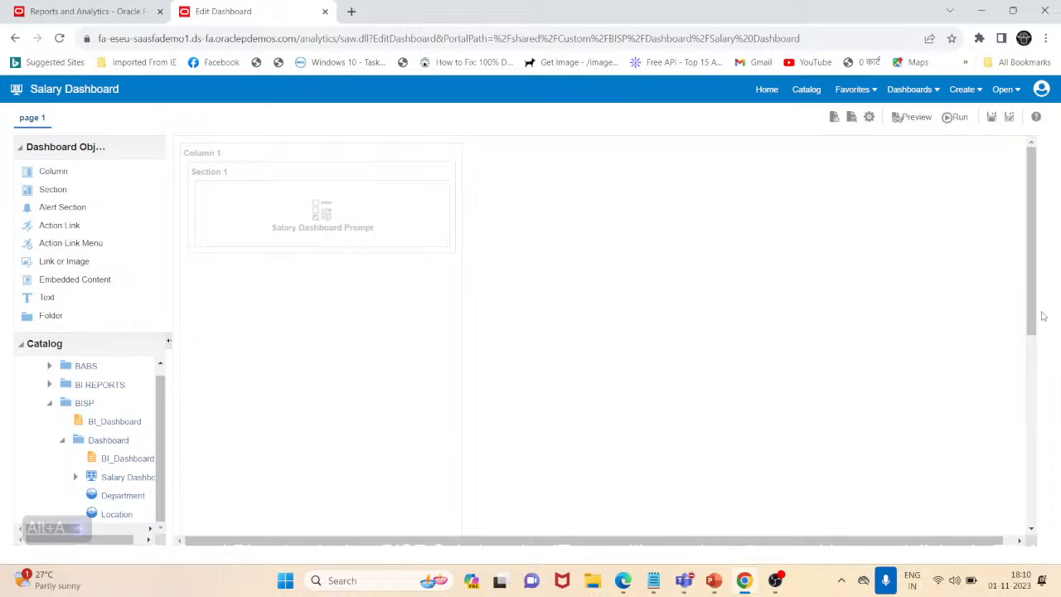
Add the BI_Dashboard report from the Dashboard folder as a new section below Salary Detail Table in Column 2, and save the dashboard
scroll(1012, 311, down, 5)
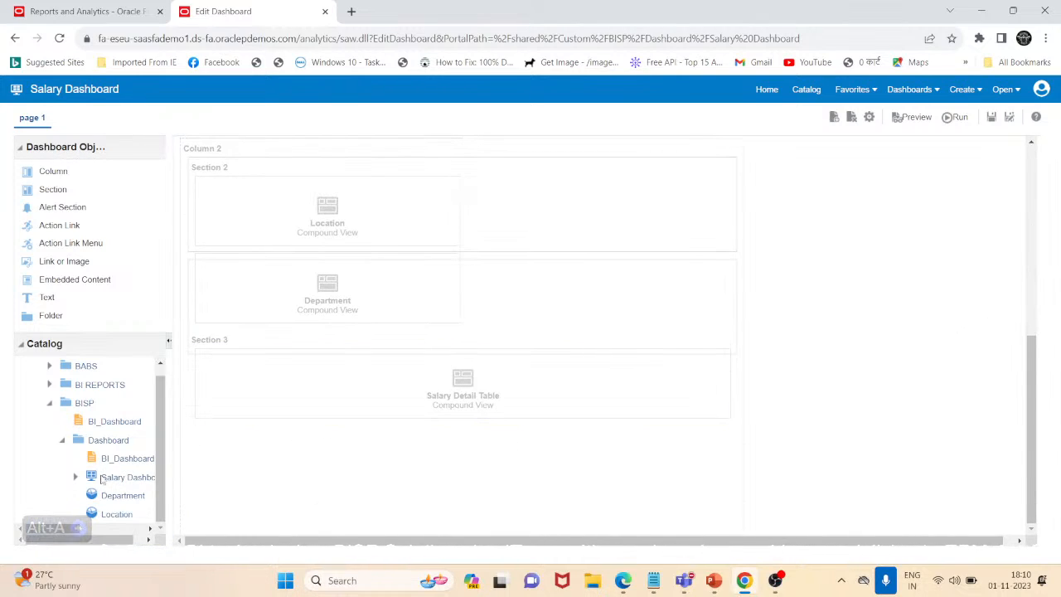
drag(122, 539, 131, 540)
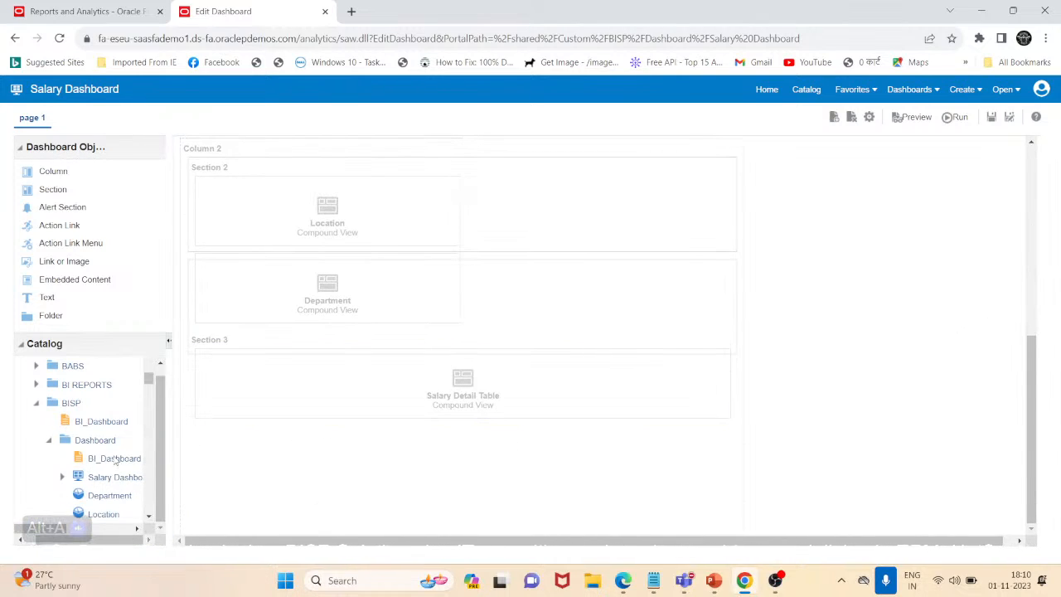
drag(121, 460, 373, 430)
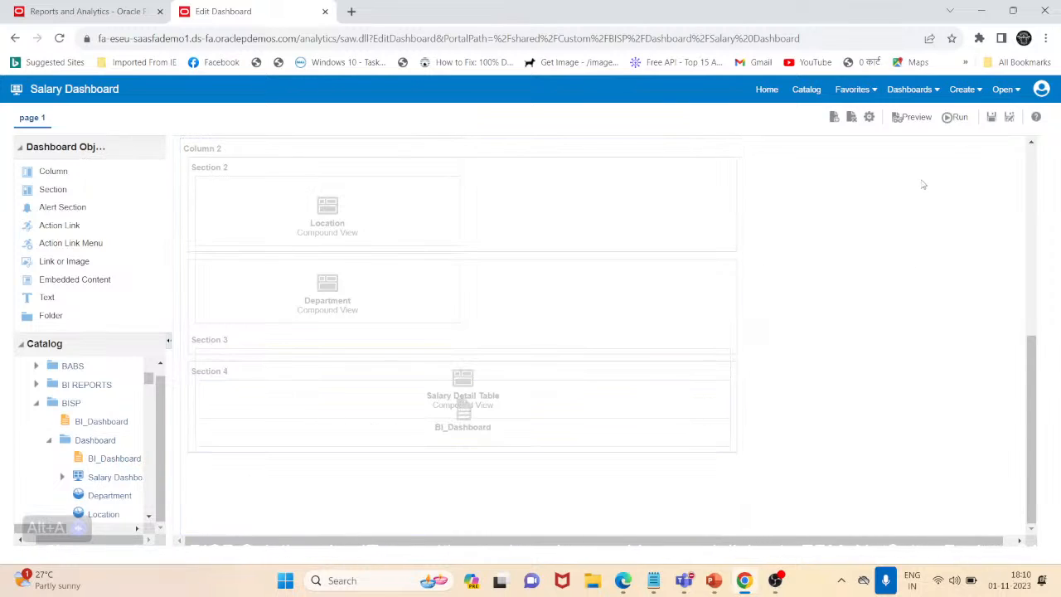
click(991, 117)
Preview Salary Dashboard, examine its prompt area, charts and salary table, and close the preview window
click(912, 116)
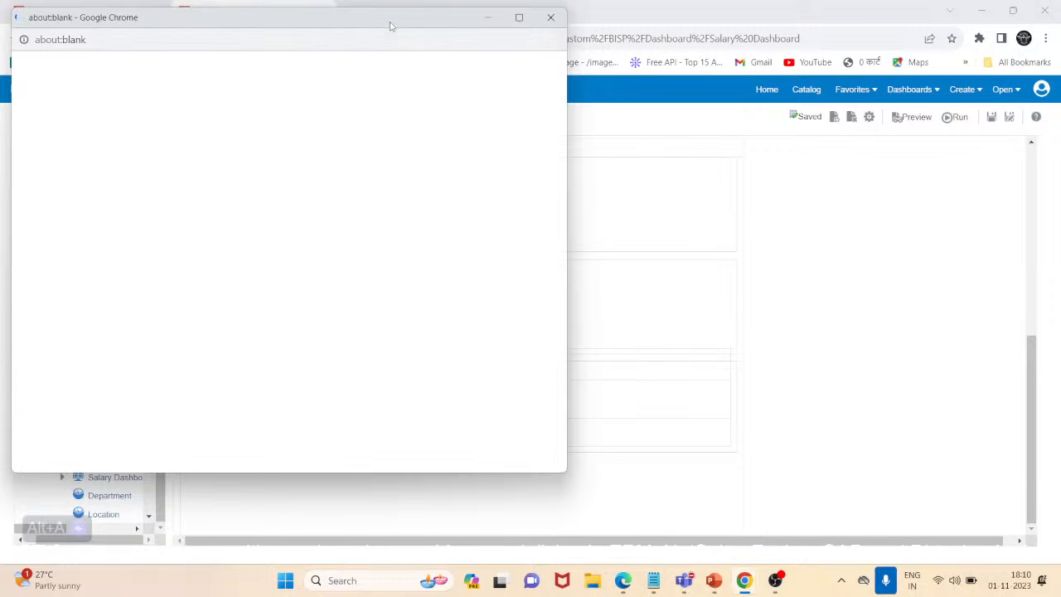
drag(391, 26, 614, 57)
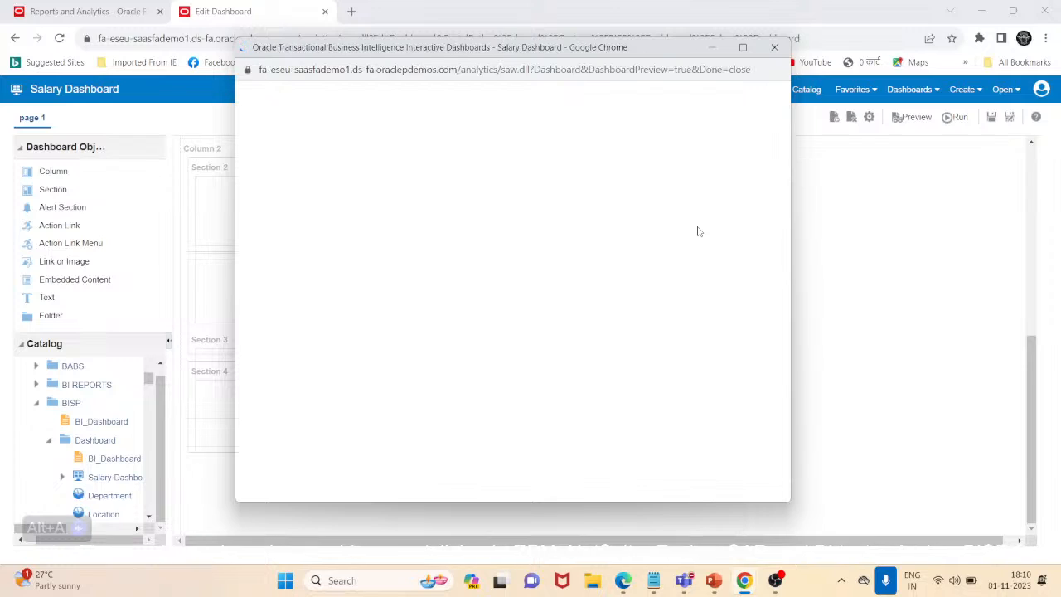
scroll(642, 220, down, 5)
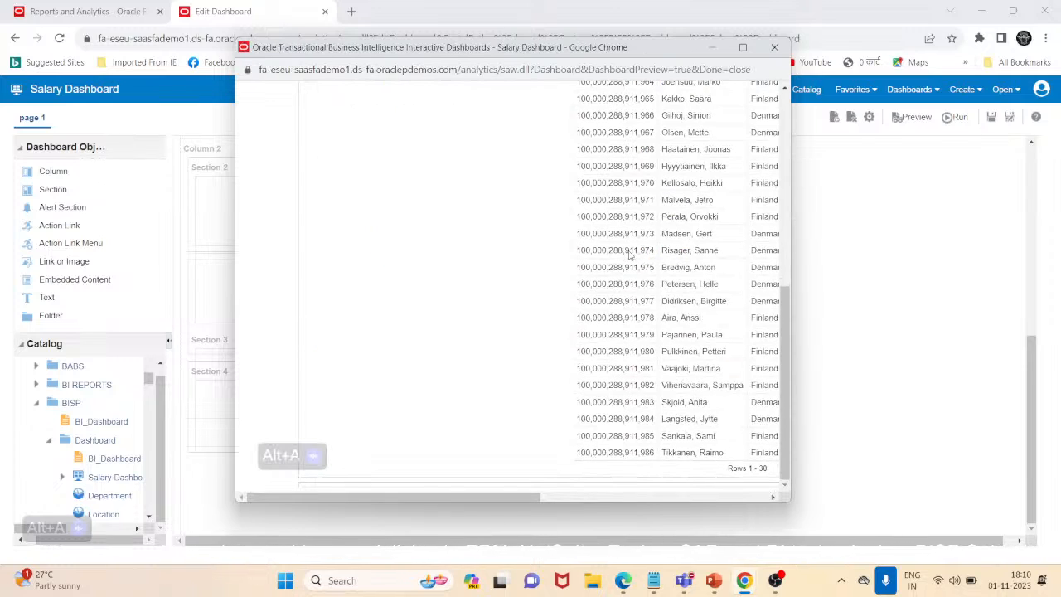
drag(469, 497, 472, 456)
scroll(487, 406, up, 5)
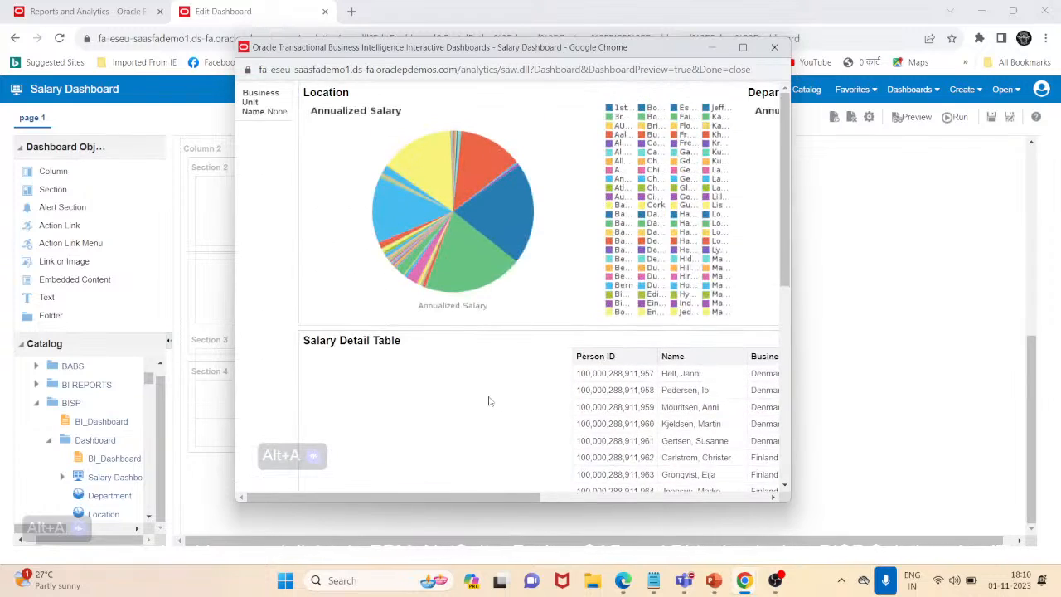
click(774, 47)
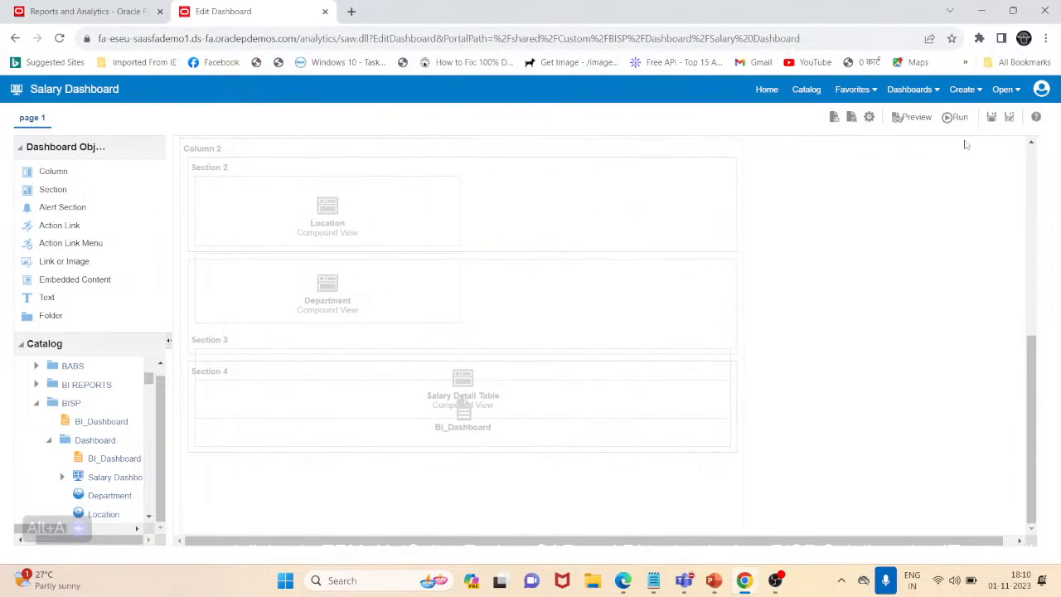
Run Salary Dashboard and check which business unit prompts and choices it offers
click(953, 118)
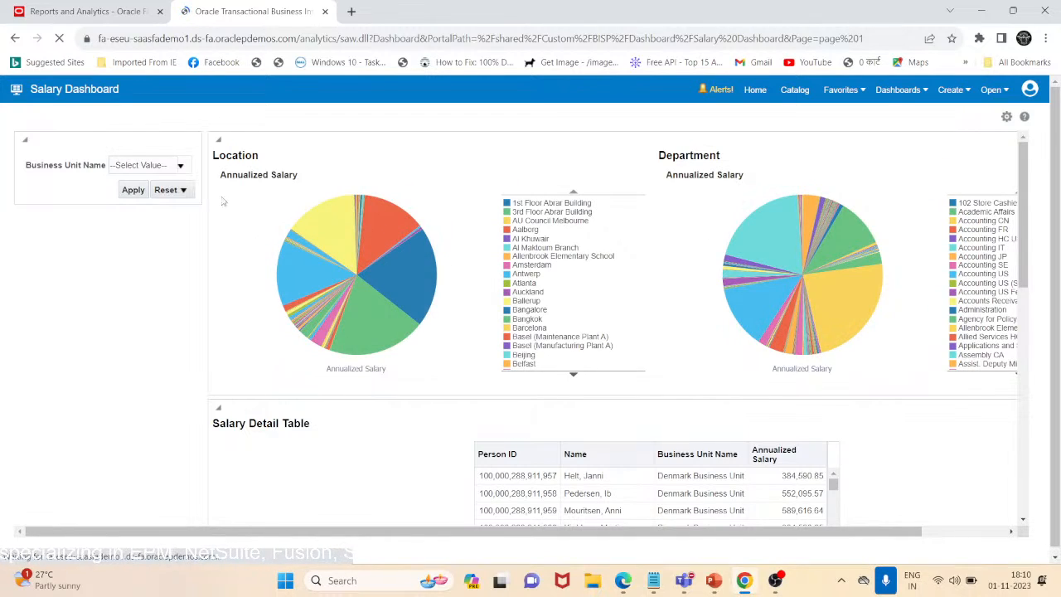
click(181, 168)
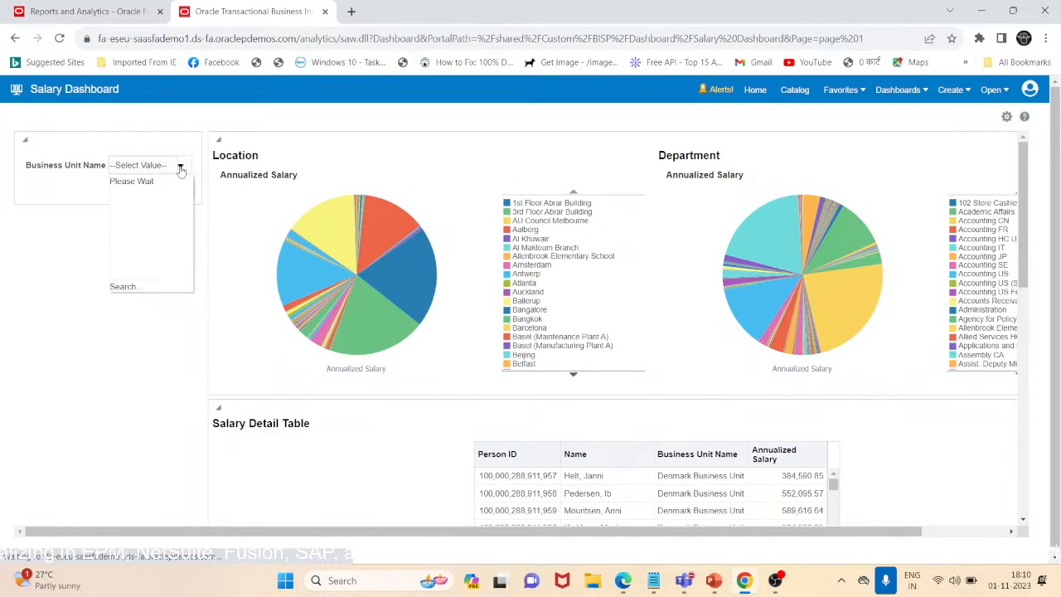
click(181, 169)
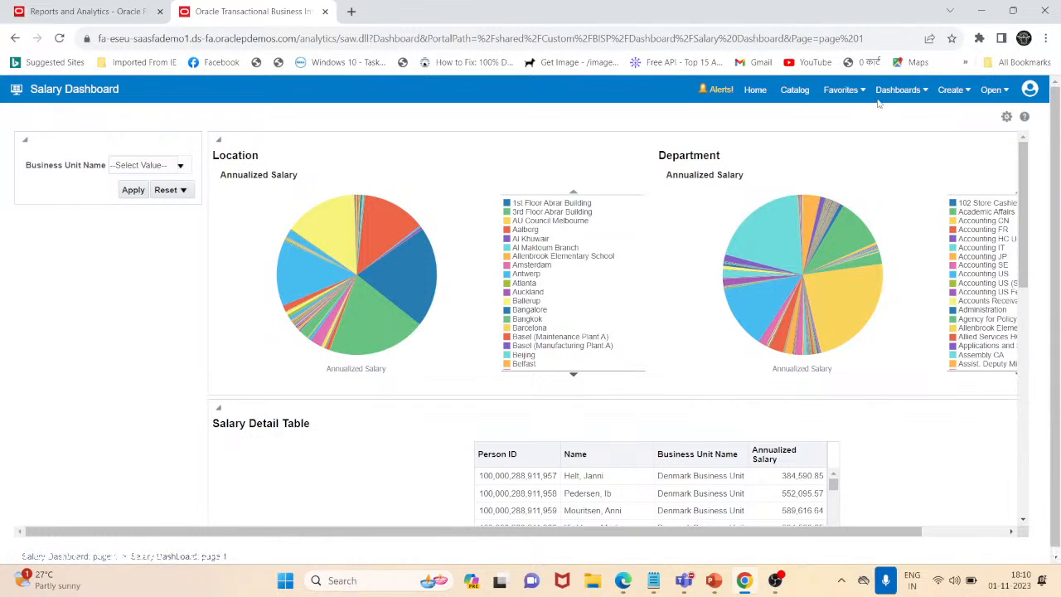
Reopen Salary Dashboard for editing from the catalog and remove Salary Dashboard Prompt from Section 1
click(800, 95)
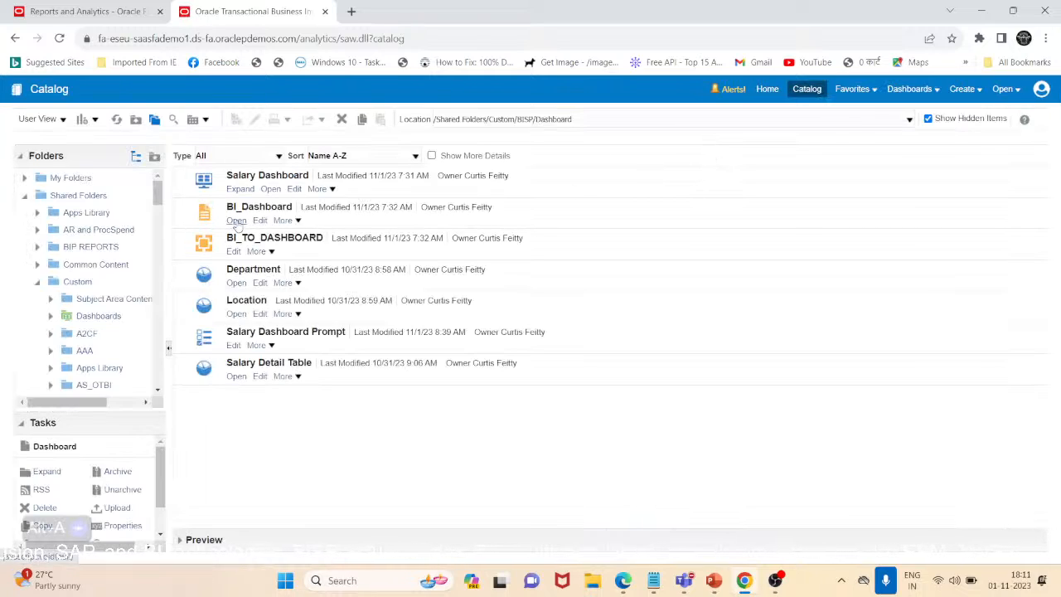
click(293, 189)
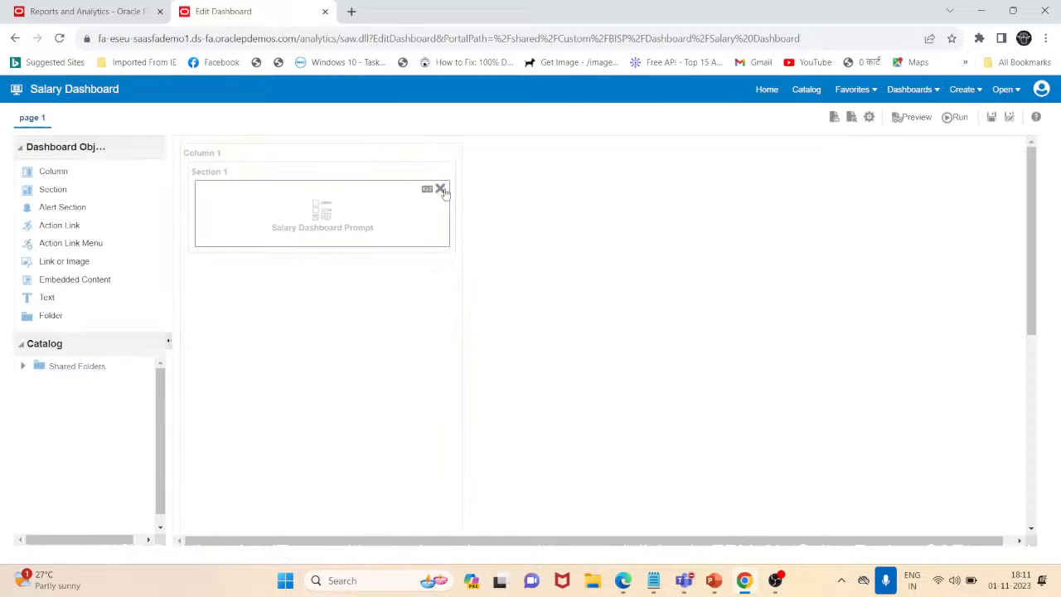
click(440, 189)
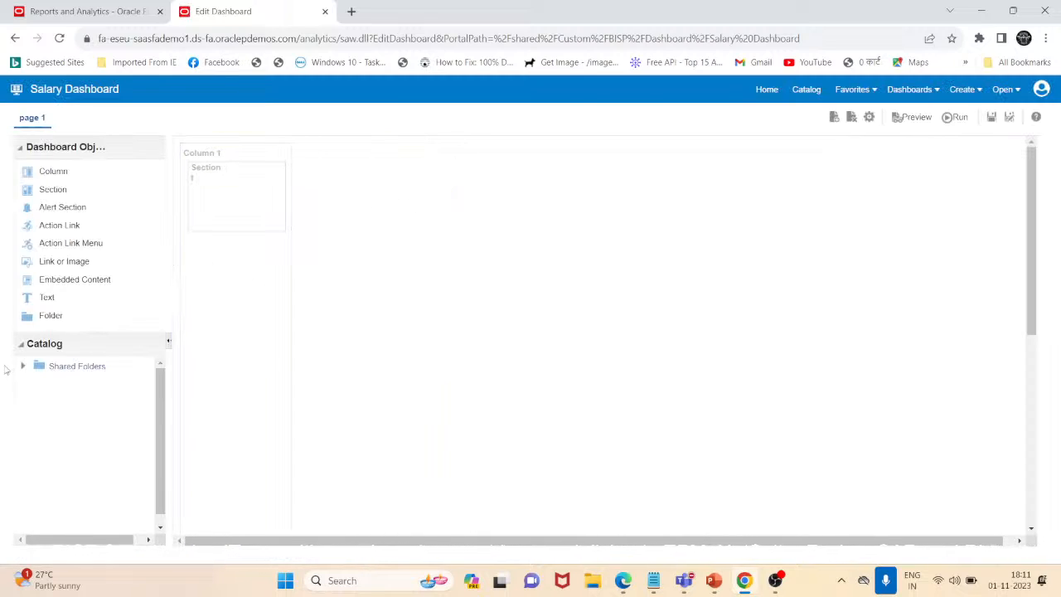
Expand Shared Folders, Custom, BISP and its Dashboard subfolder in the dashboard editor's object catalog
click(23, 366)
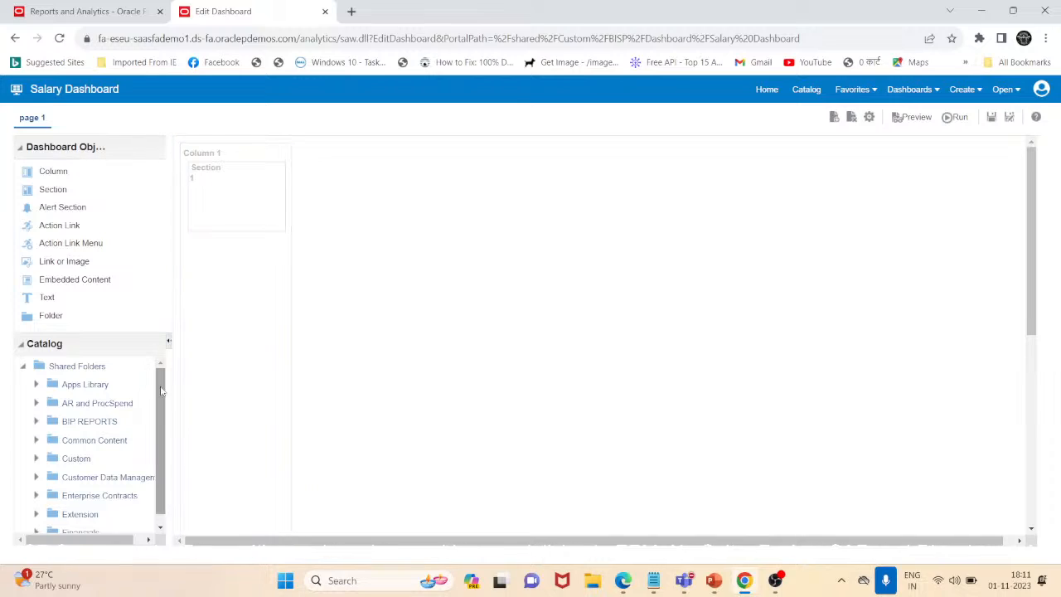
scroll(160, 403, down, 1)
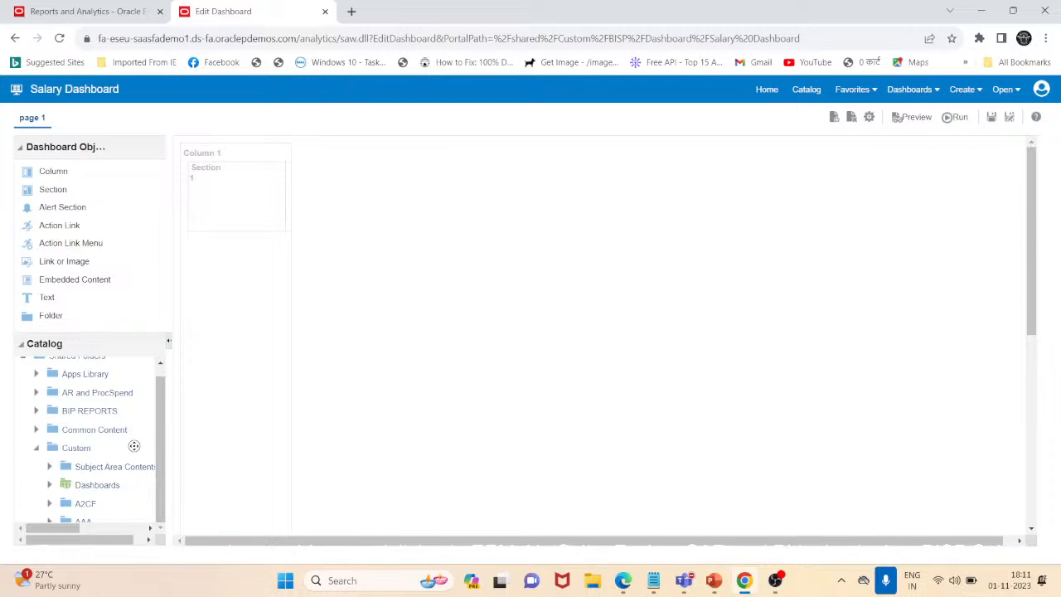
scroll(136, 456, down, 5)
scroll(141, 473, down, 1)
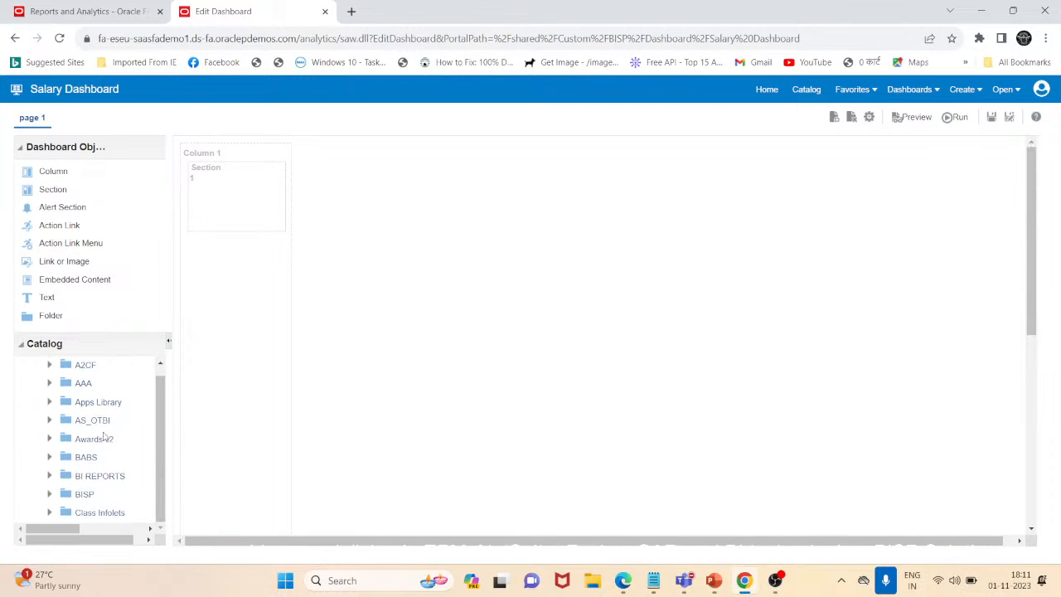
click(49, 420)
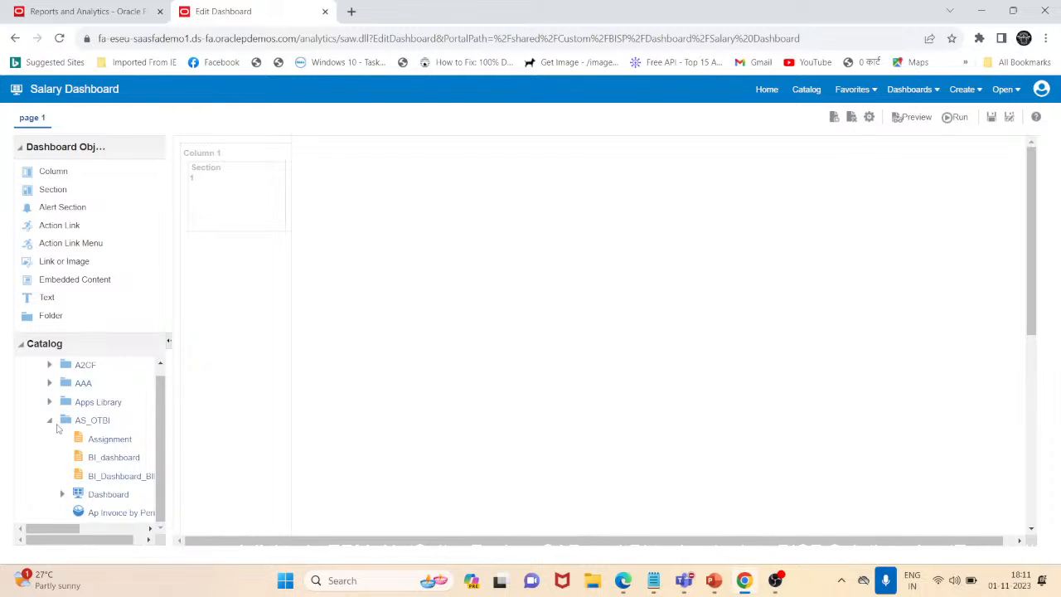
click(49, 421)
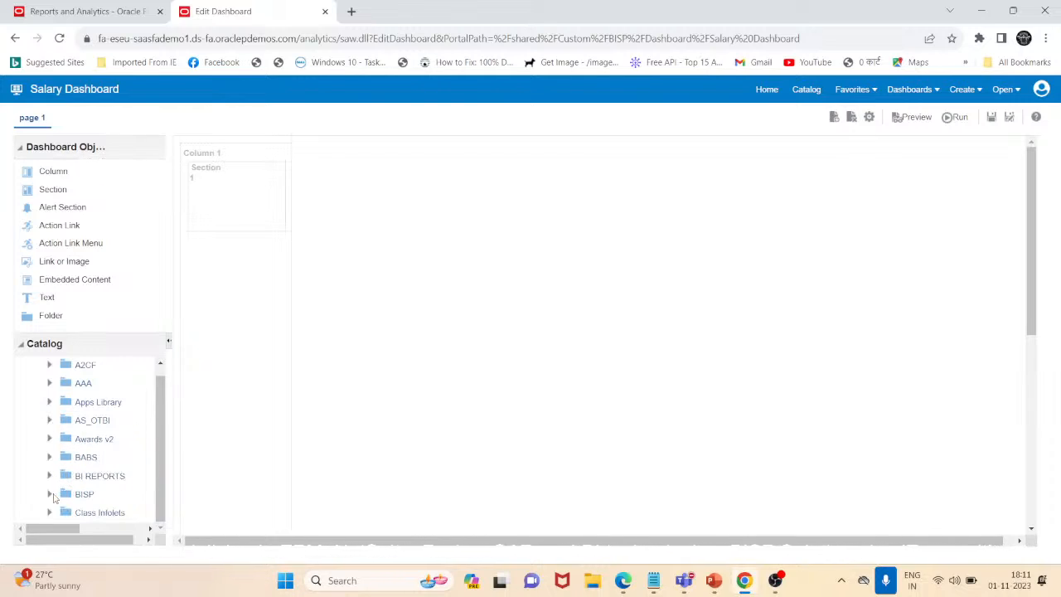
click(50, 494)
scroll(119, 457, down, 3)
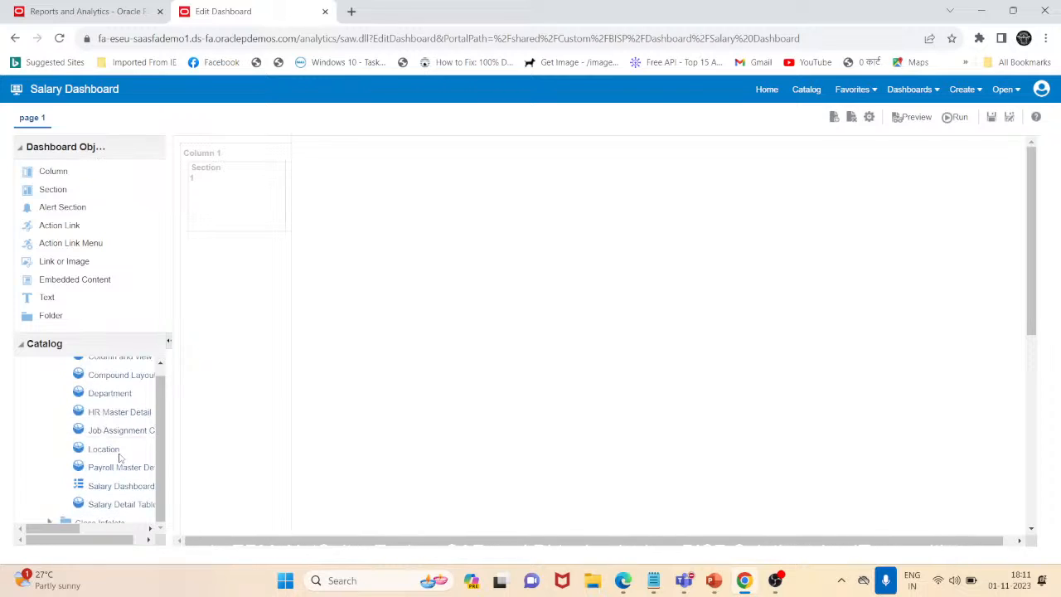
scroll(118, 456, up, 5)
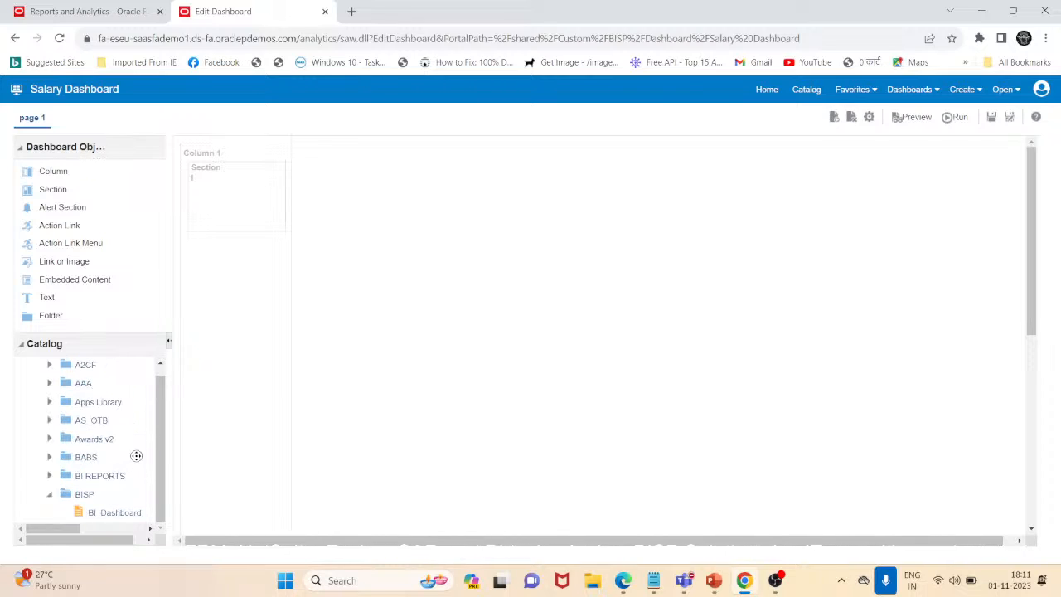
scroll(133, 477, down, 3)
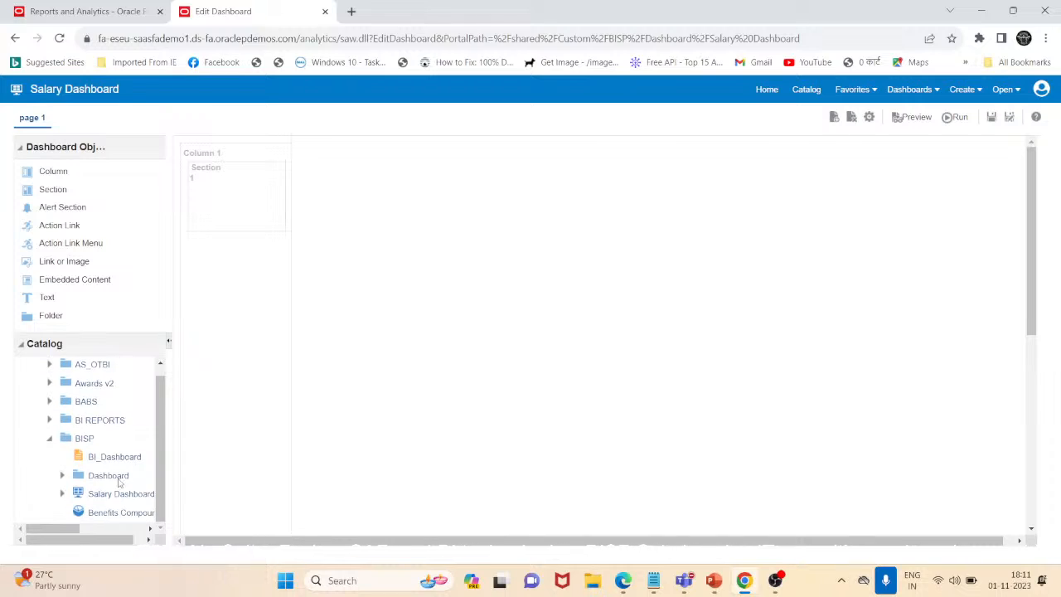
click(63, 476)
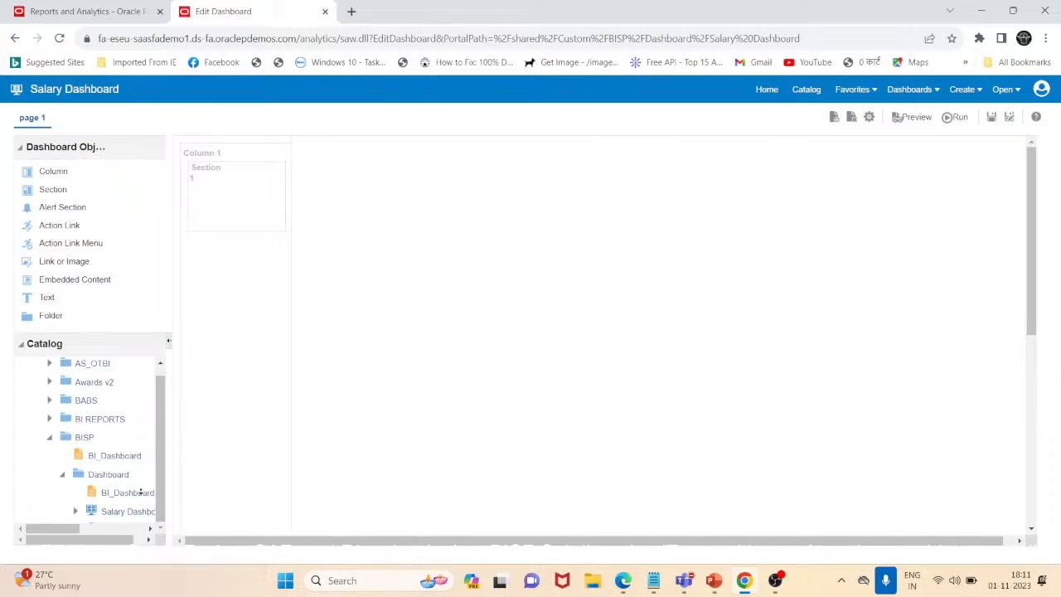
Place Salary Dashboard Prompt from the Dashboard folder back into the empty Section 1 of Column 1, and save the dashboard
scroll(141, 490, down, 2)
scroll(137, 492, down, 2)
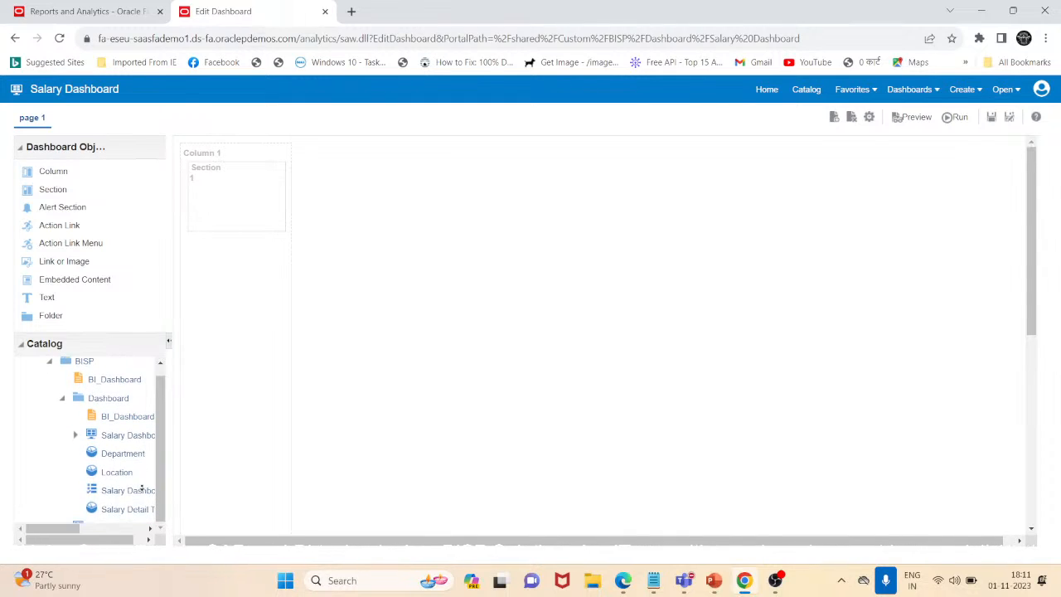
drag(105, 493, 209, 208)
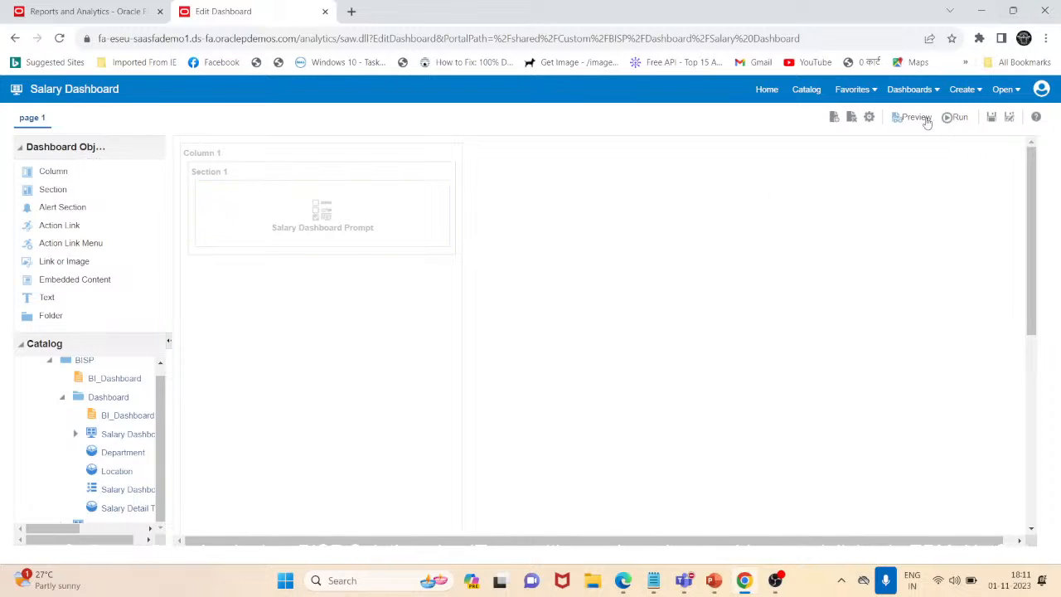
click(991, 119)
Run Salary Dashboard and examine its prompts and the embedded BI_Dashboard report at the end of the page
click(954, 118)
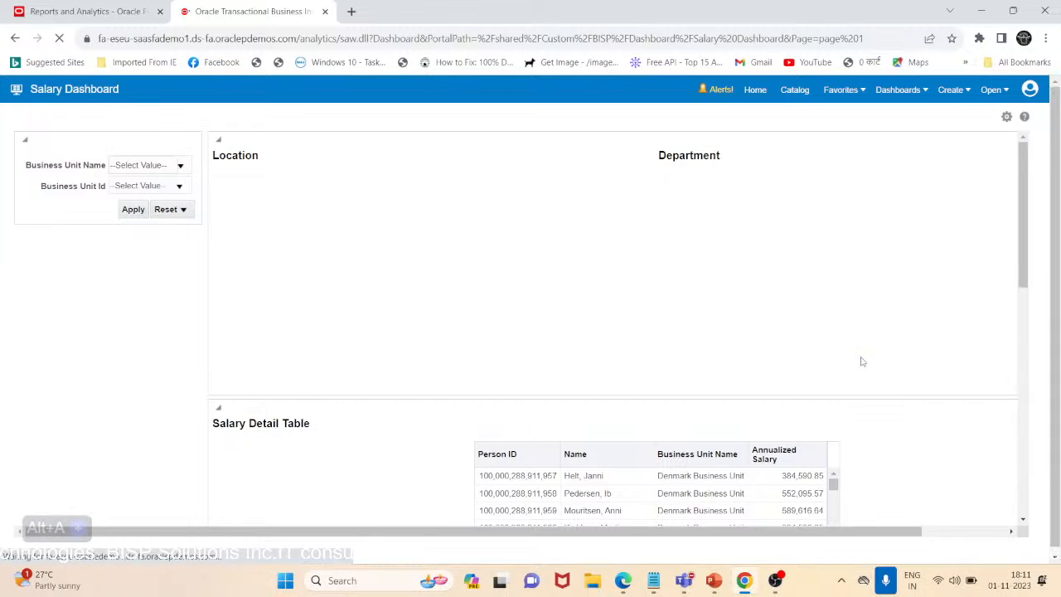
scroll(569, 366, down, 1)
scroll(569, 367, down, 10)
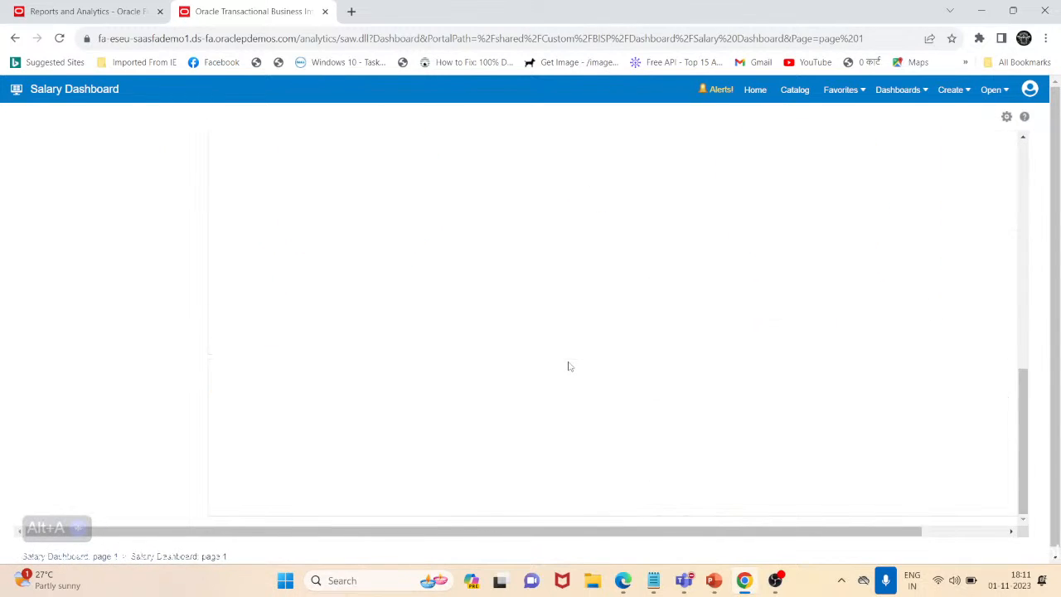
scroll(732, 390, down, 5)
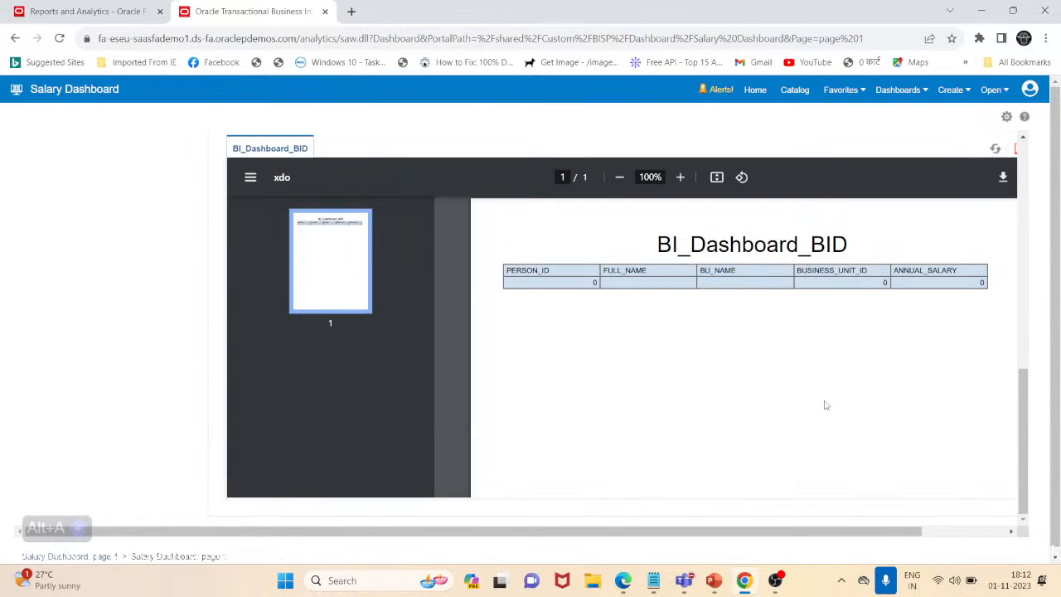
Select Supremo US Business Unit as the Business Unit Name prompt value on the Salary Dashboard
scroll(229, 255, up, 10)
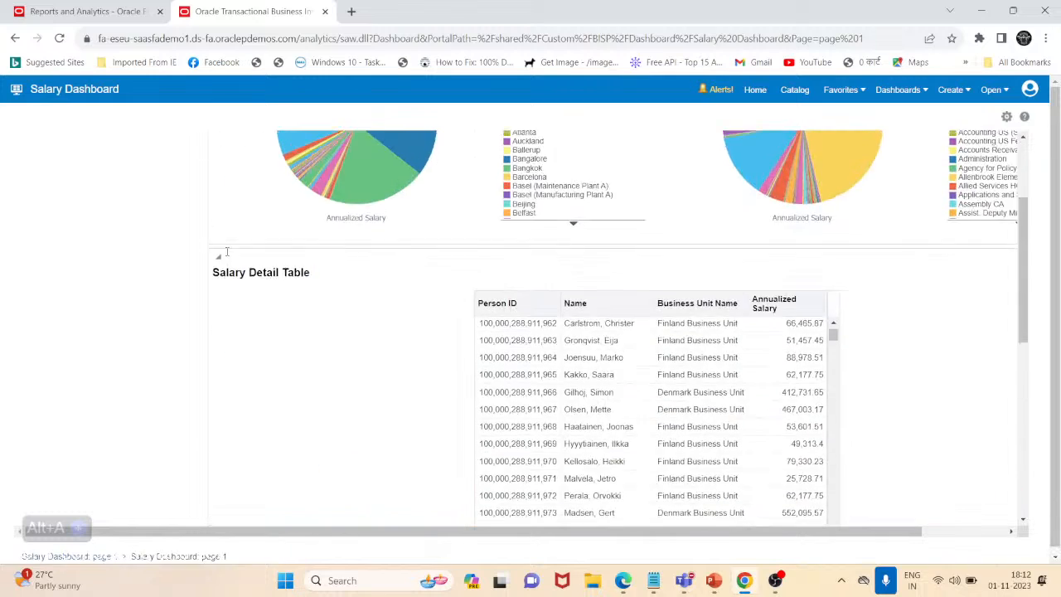
click(182, 168)
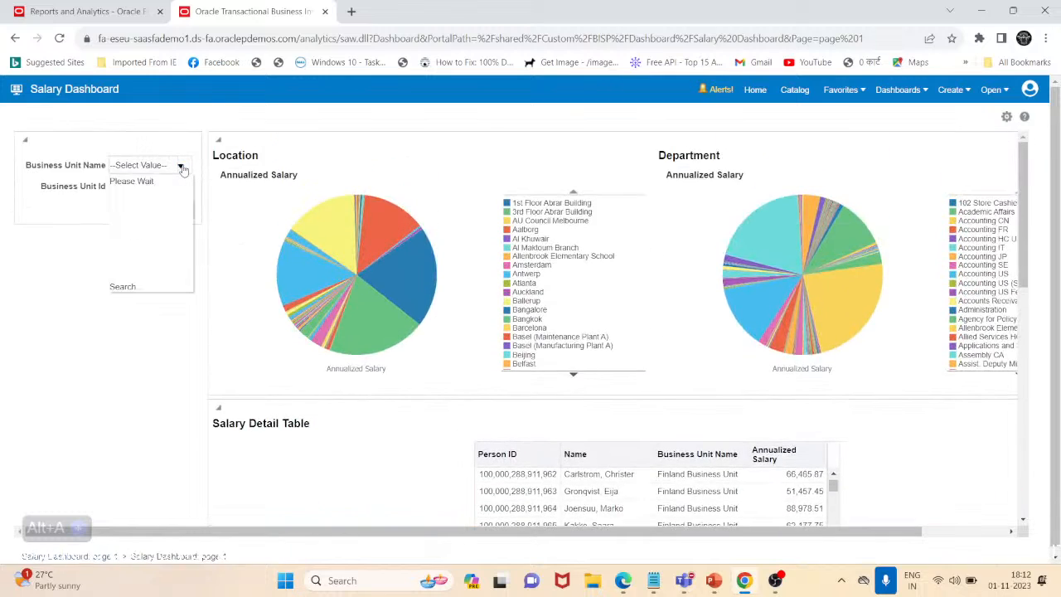
scroll(153, 226, down, 15)
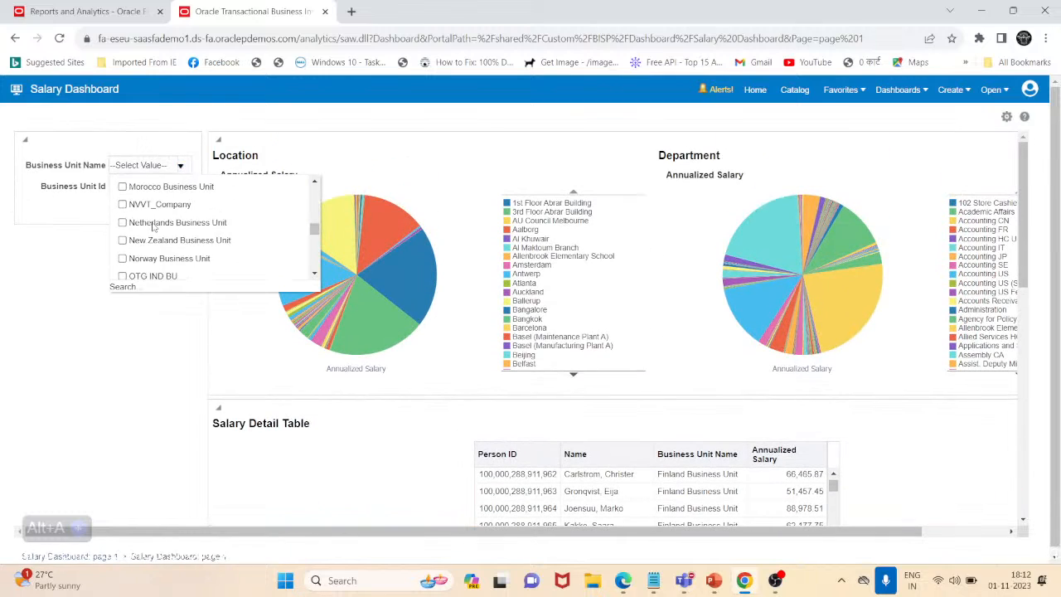
scroll(152, 226, down, 5)
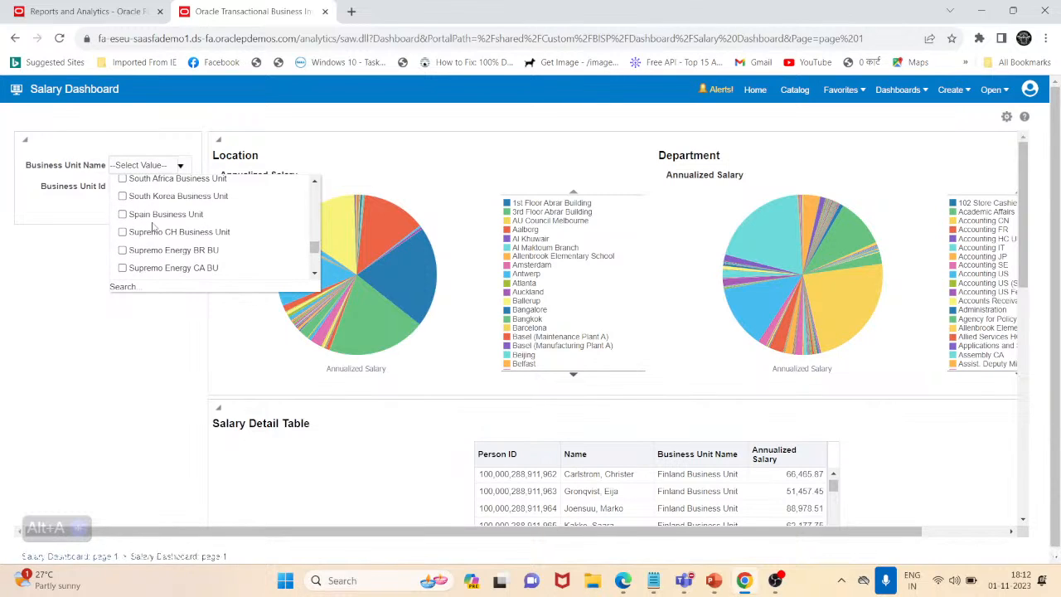
scroll(139, 248, down, 5)
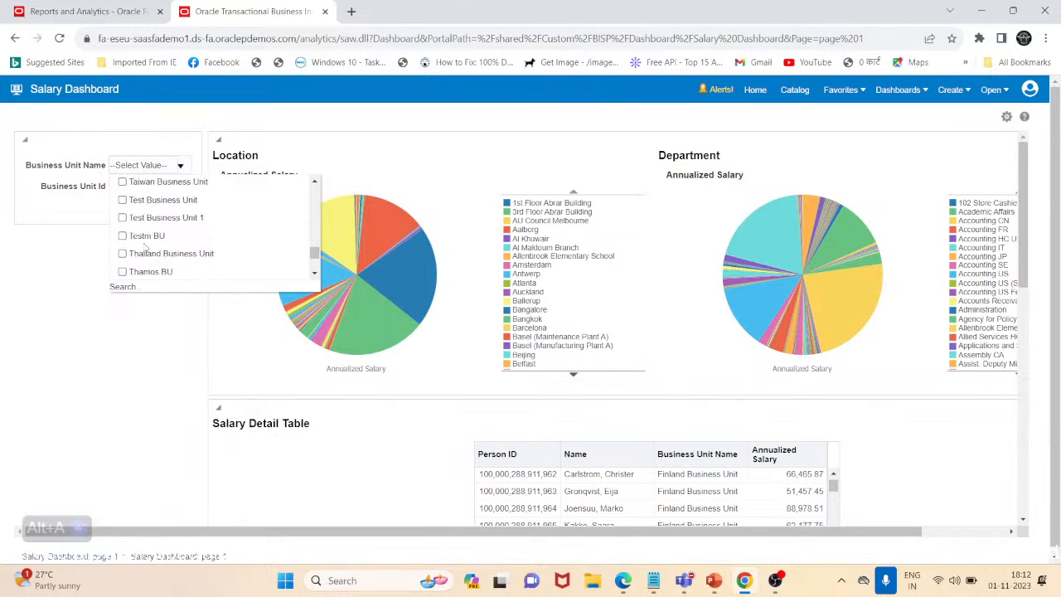
scroll(143, 246, up, 5)
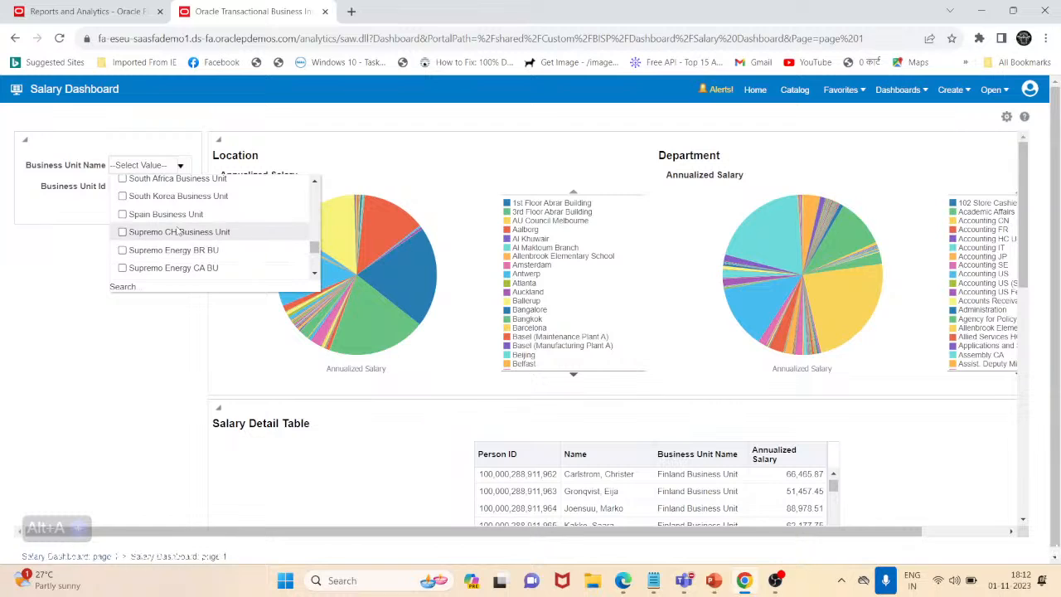
scroll(272, 224, down, 2)
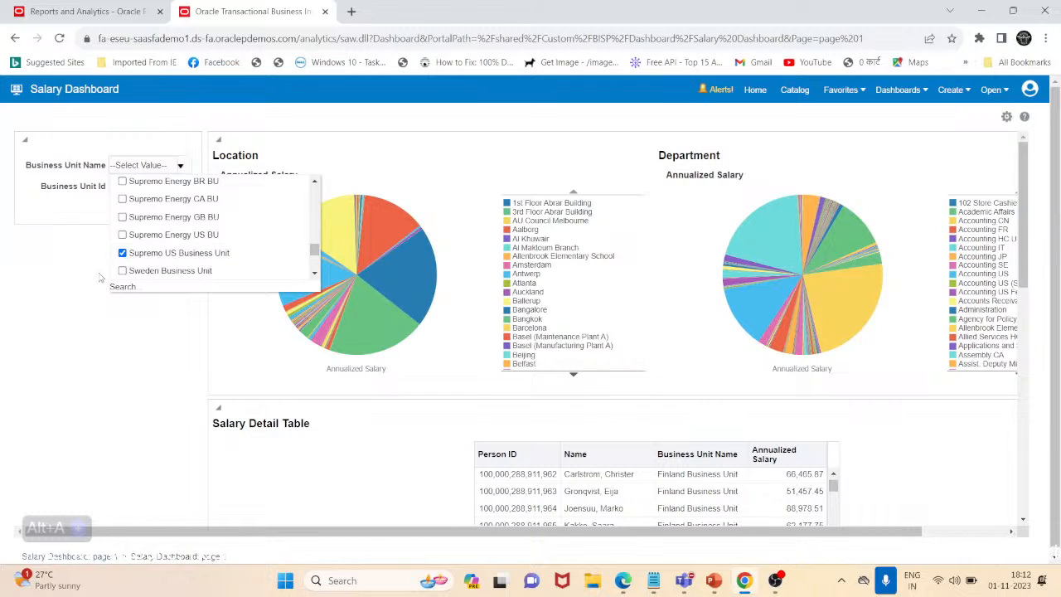
click(88, 297)
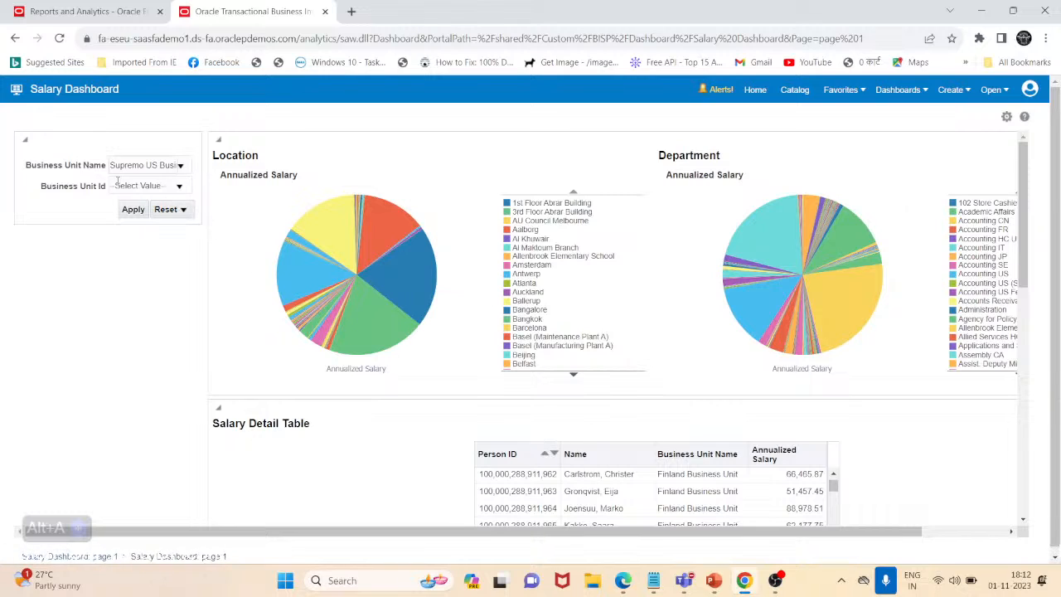
click(653, 580)
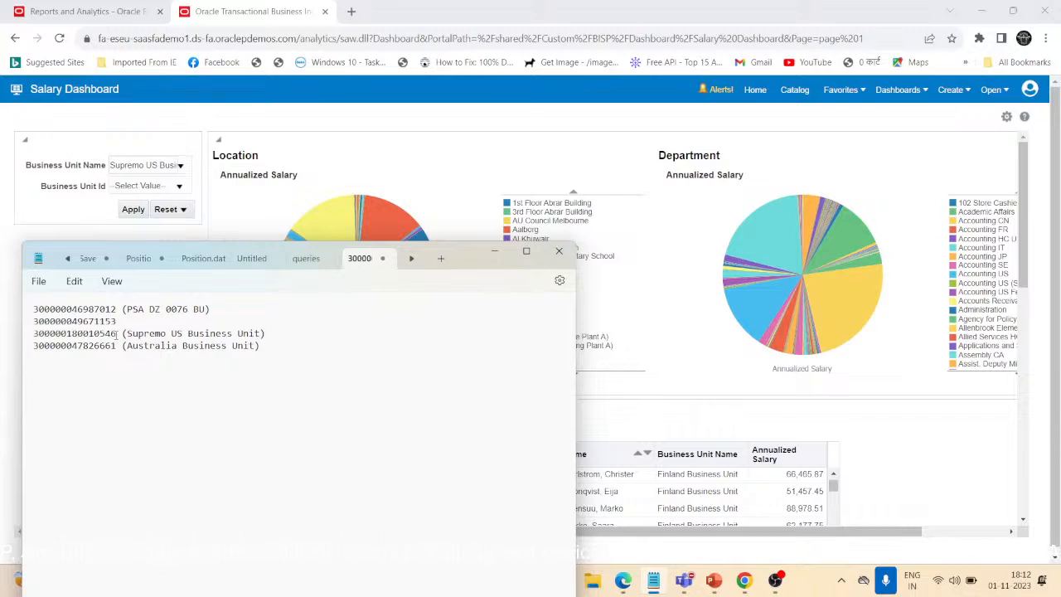
key(shift+Left)
key(shift+Left)
key(shift+Left)
key(shift+Left)
key(shift+Left)
key(shift+Left)
key(shift+Left)
key(shift+Left)
key(shift+Left)
key(shift+Left)
key(shift+Left)
key(shift+Left)
key(shift+Left)
key(shift+Left)
key(shift+Left)
key(ctrl+c)
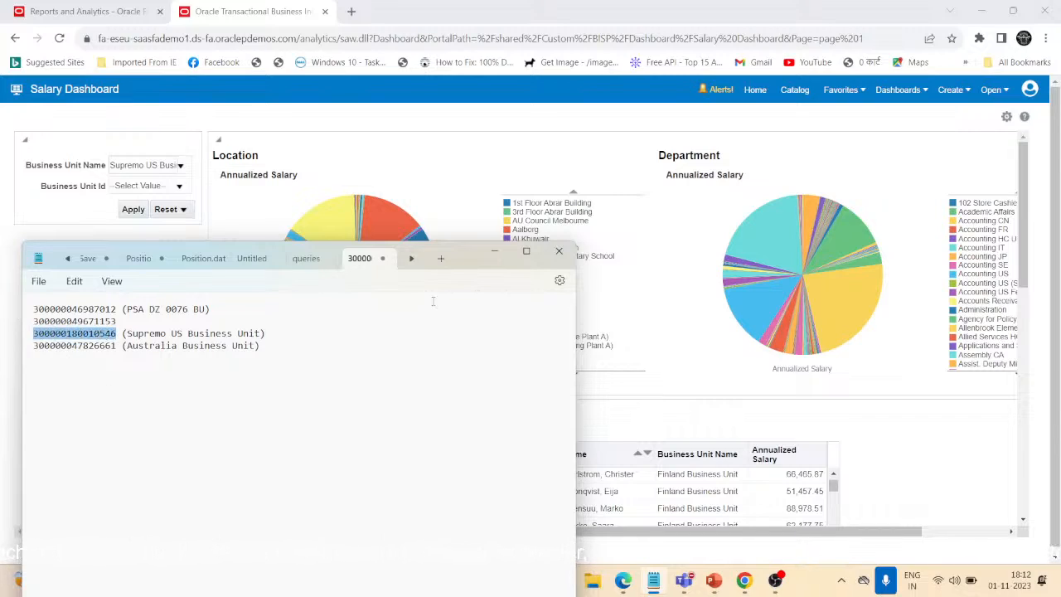
click(494, 251)
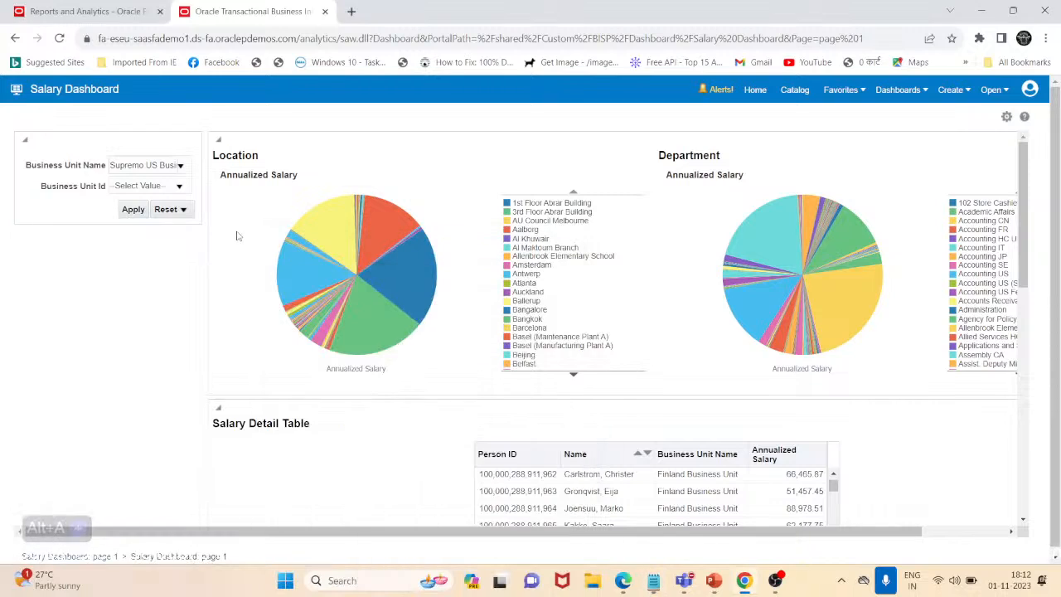
click(179, 186)
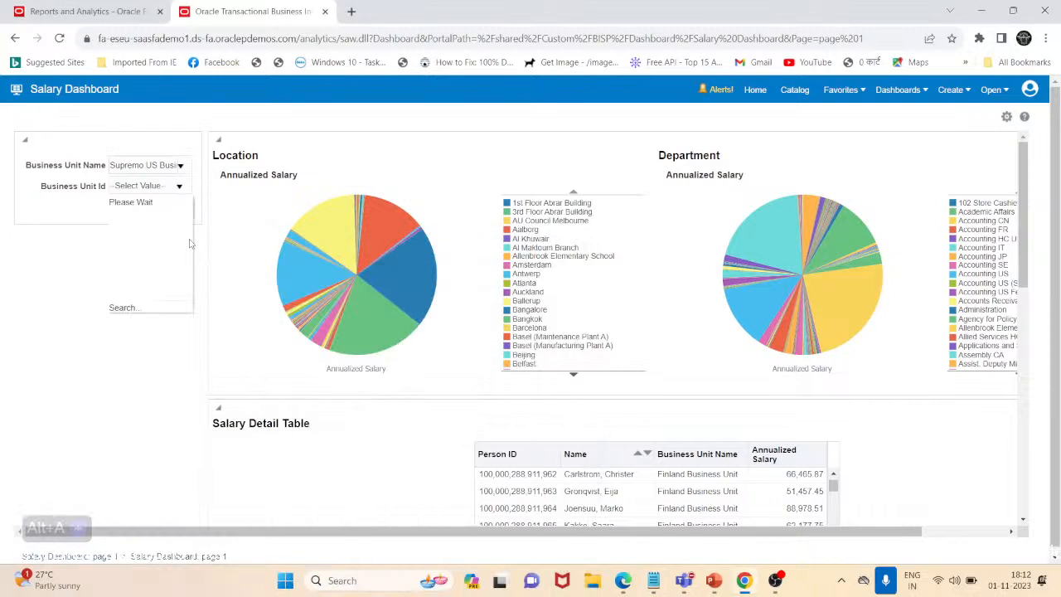
click(131, 308)
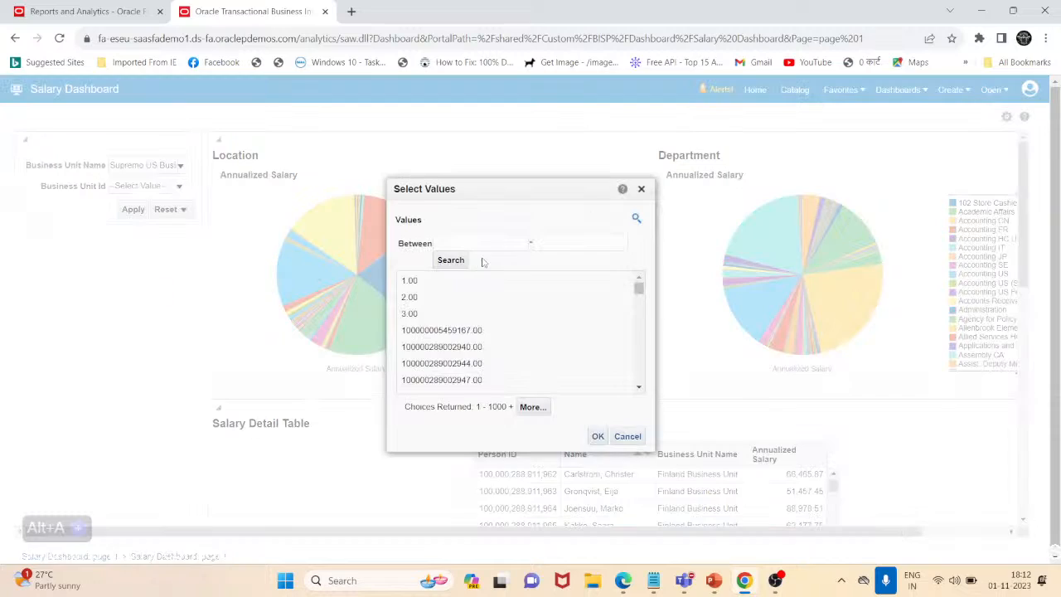
click(488, 242)
key(ctrl+v)
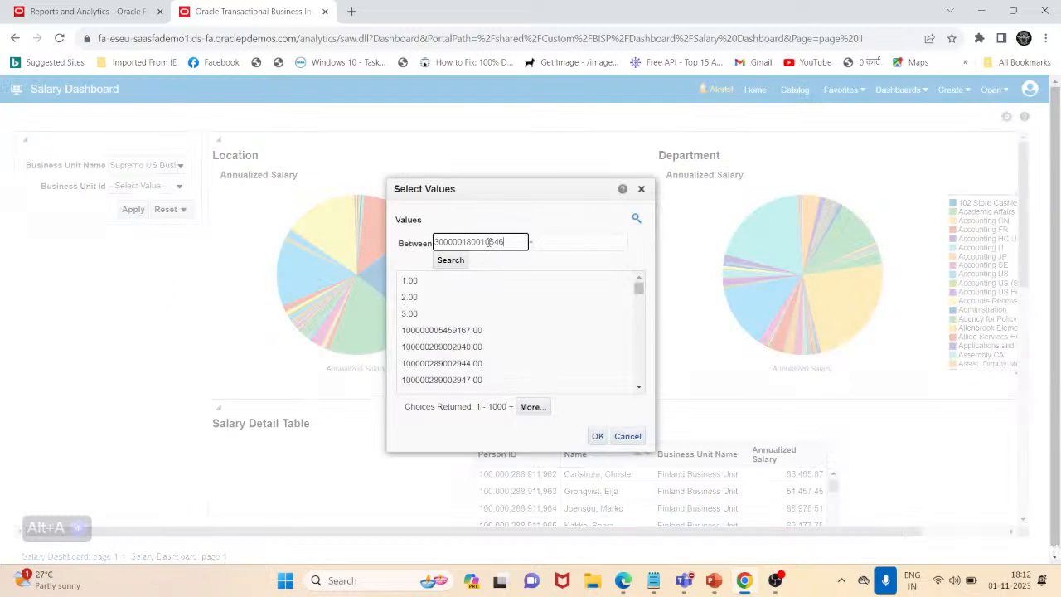
click(452, 261)
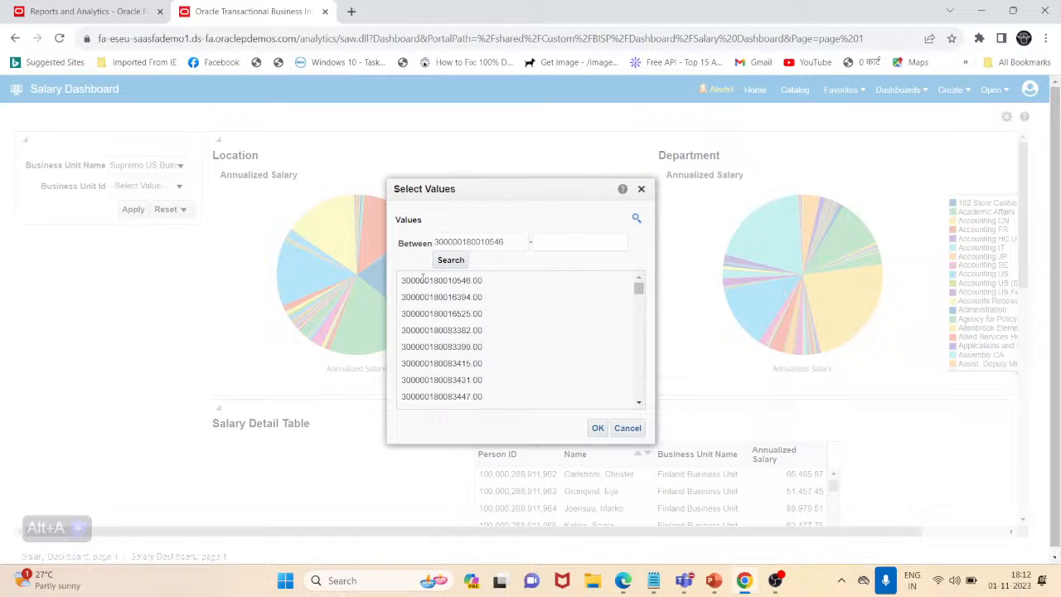
click(425, 280)
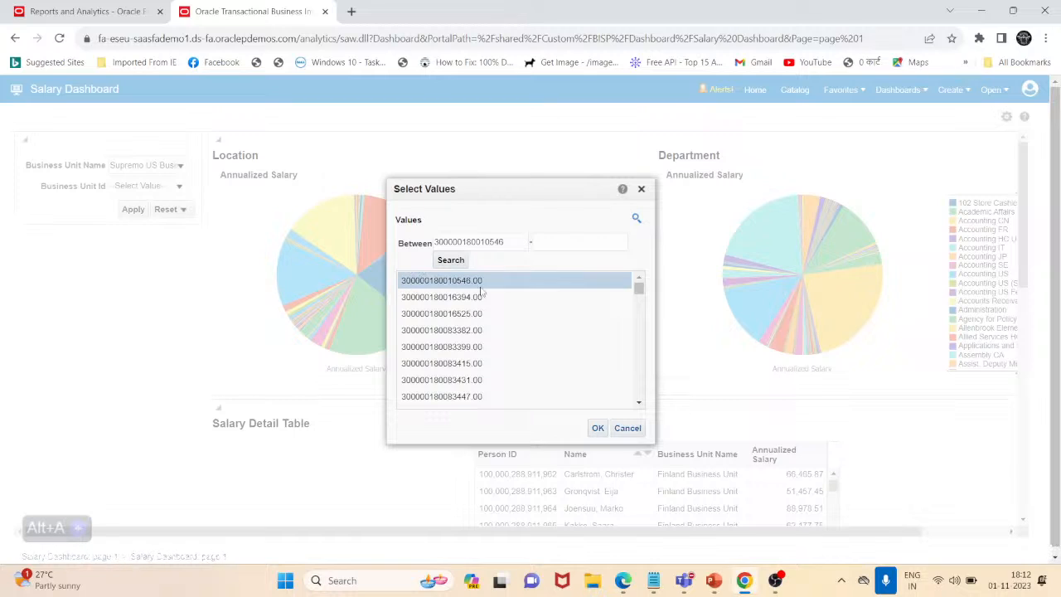
click(597, 429)
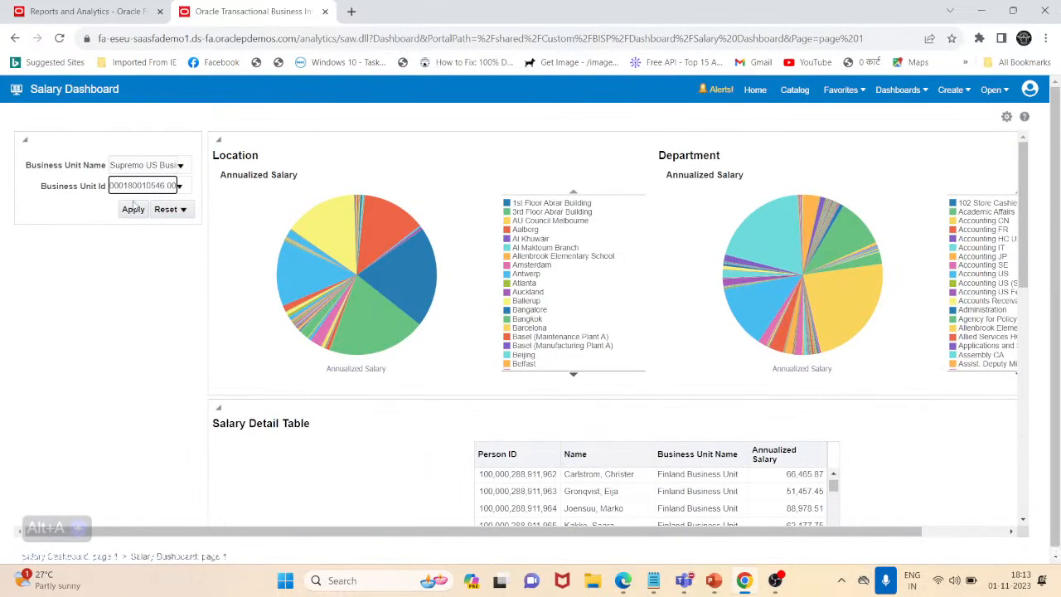
click(132, 208)
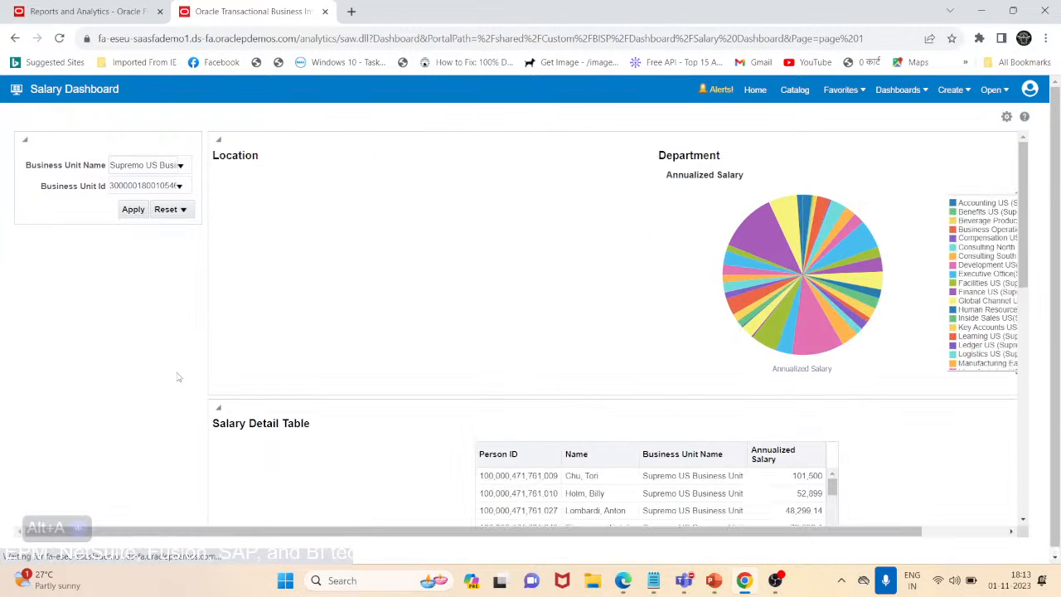
Examine all pages of the embedded BI_Dashboard report, along with the dashboard's salary charts and detail table, for the applied prompt values
scroll(178, 379, down, 10)
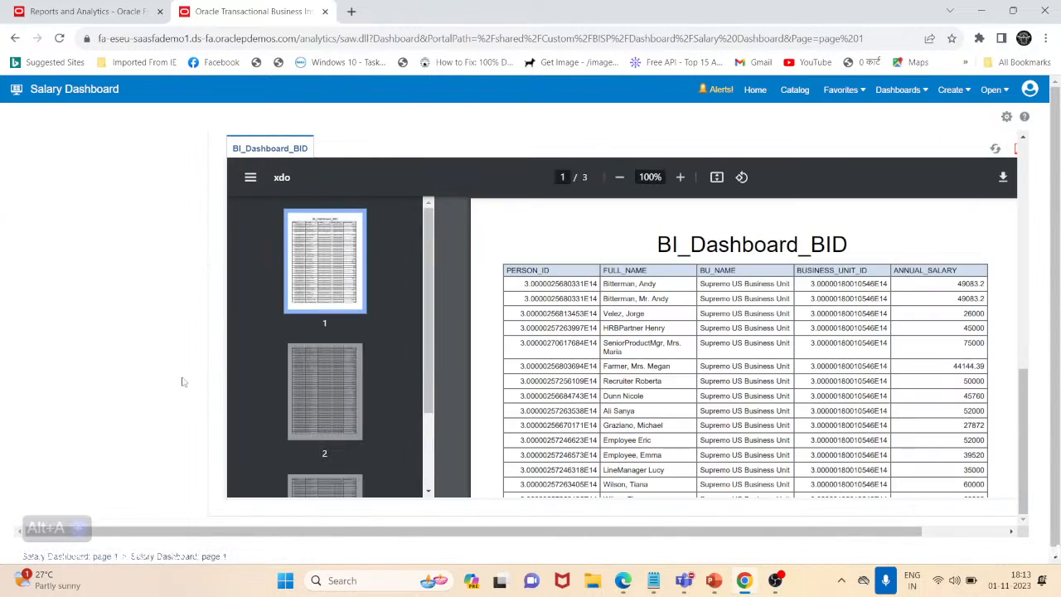
scroll(680, 313, down, 5)
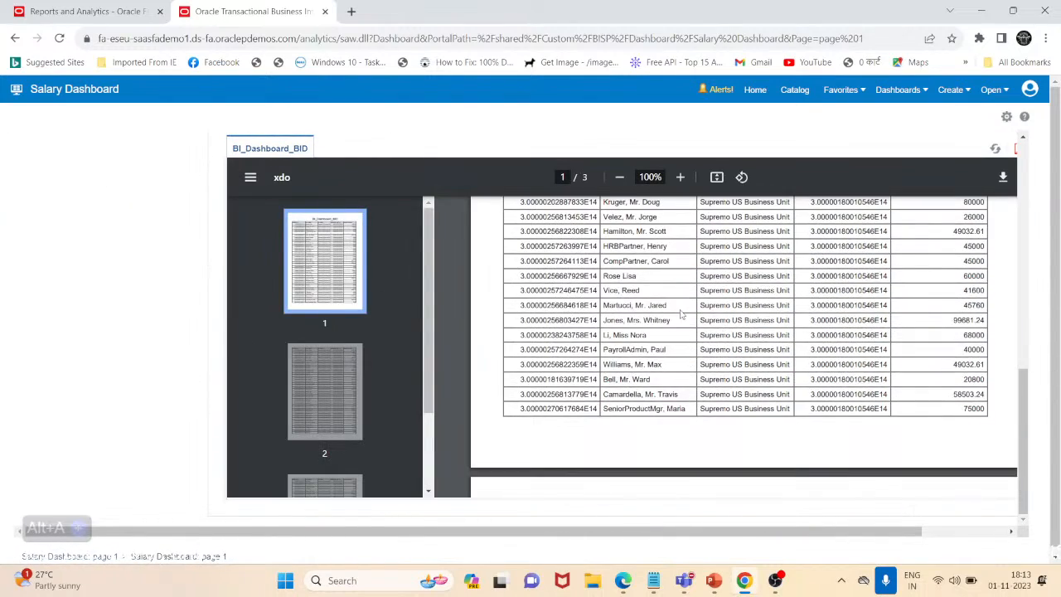
scroll(679, 313, down, 15)
scroll(680, 314, up, 10)
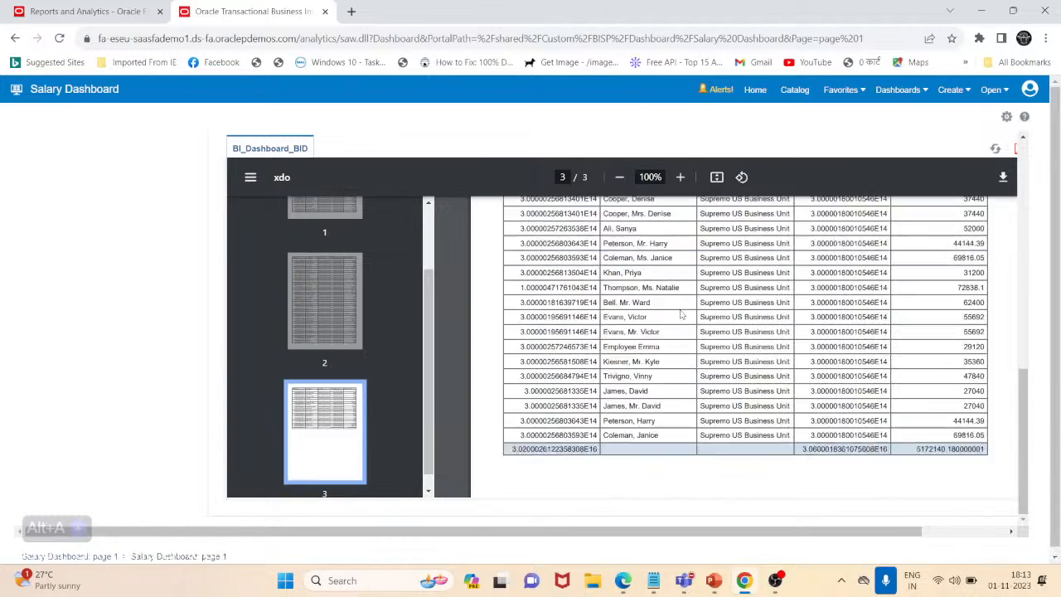
scroll(679, 314, up, 10)
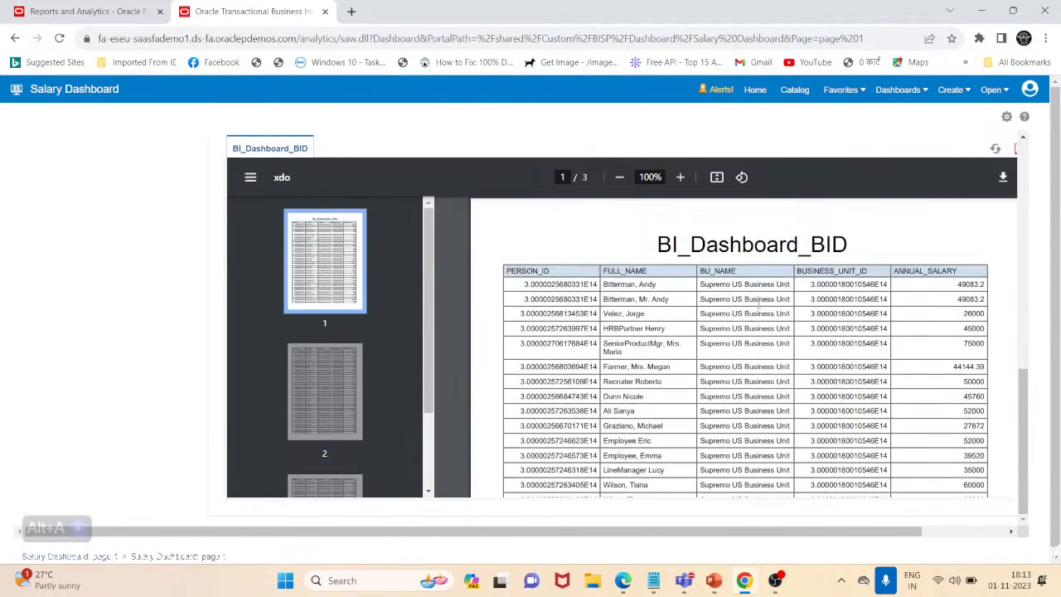
scroll(783, 362, up, 10)
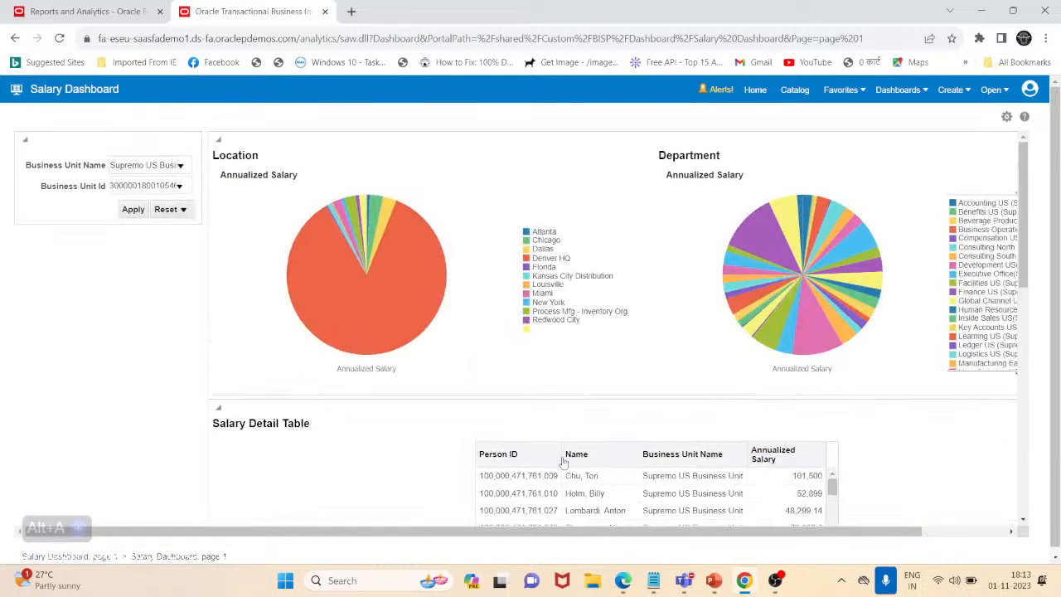
scroll(428, 470, down, 5)
scroll(428, 470, up, 10)
scroll(981, 447, down, 6)
scroll(864, 382, up, 10)
Open Salary Dashboard Prompt for editing from the catalog and expand the options of its Business Unit Id prompt
click(796, 93)
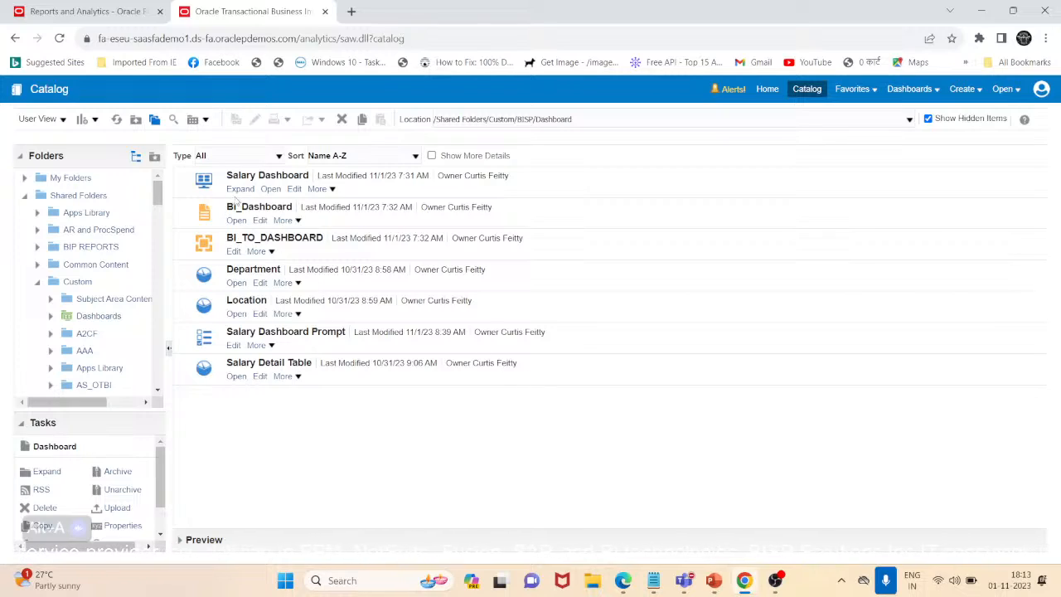
click(234, 345)
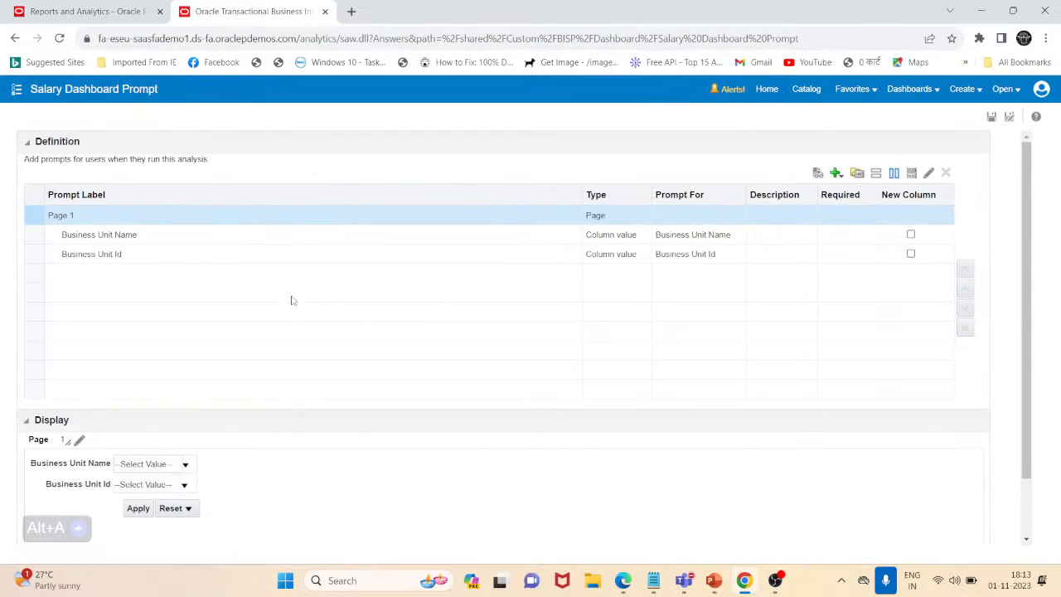
click(169, 256)
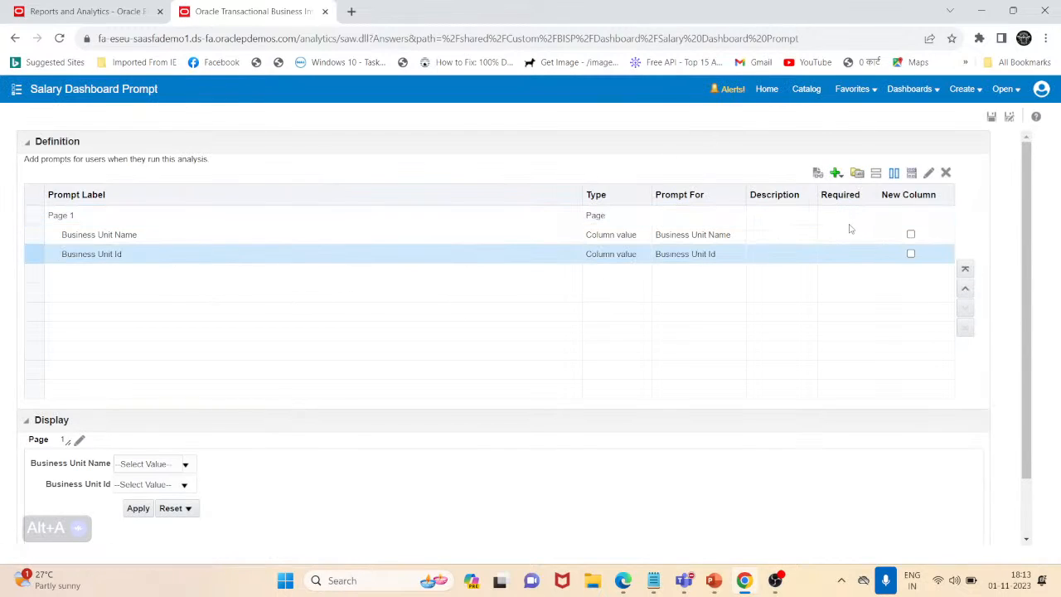
click(928, 172)
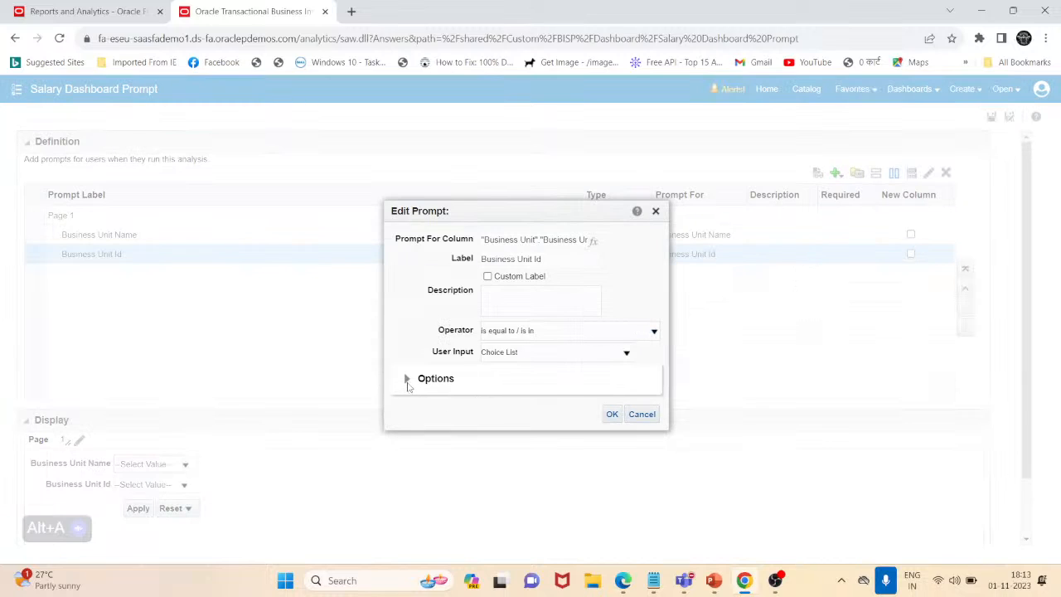
click(406, 379)
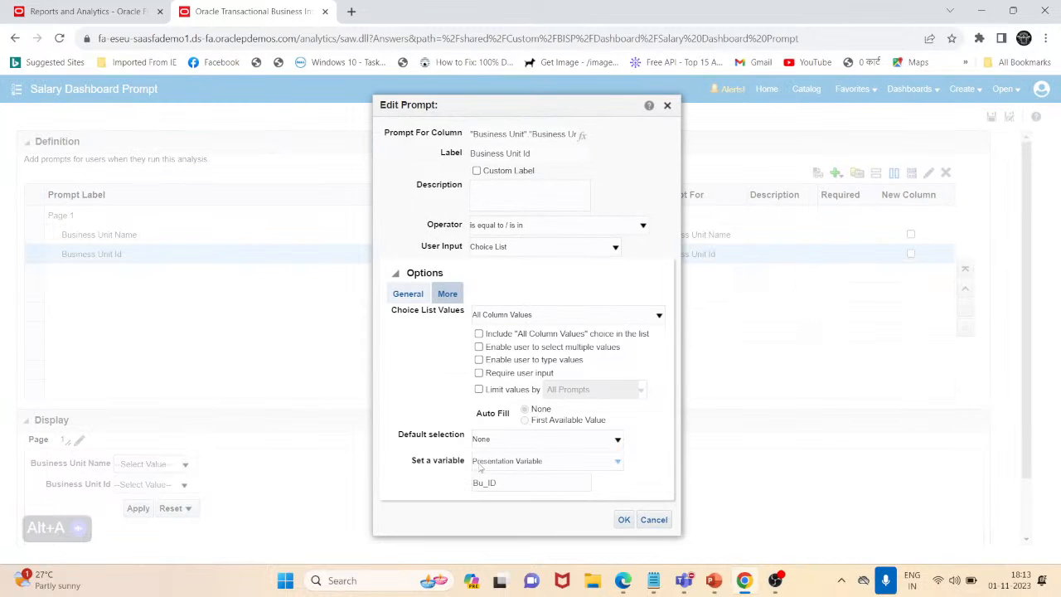
Review the Business Unit Id prompt's variable type, Presentation Variable, and its name, Bu_ID, and close the prompt settings without applying changes
click(507, 461)
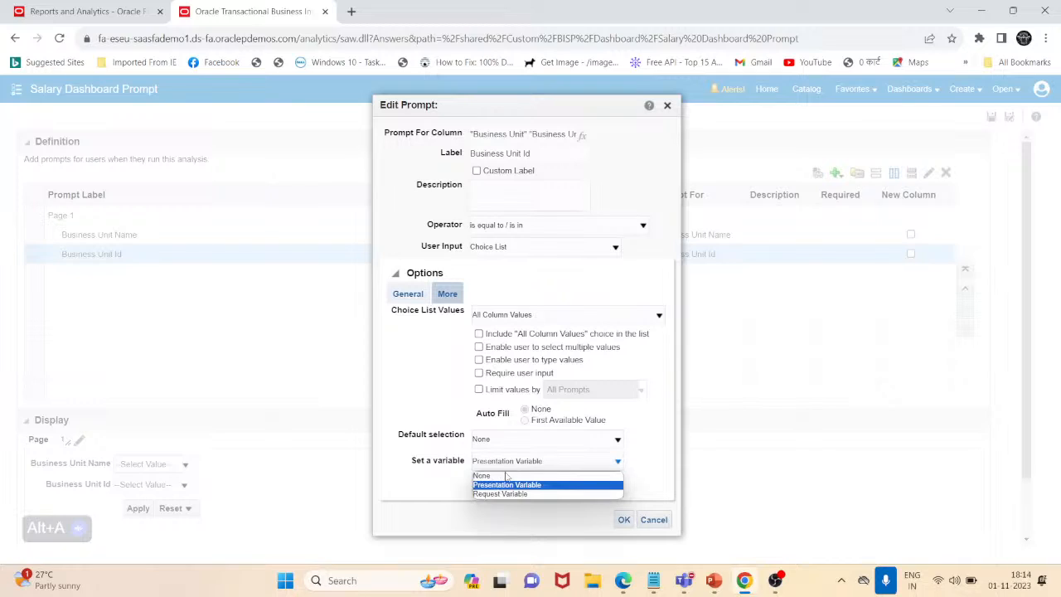
click(502, 485)
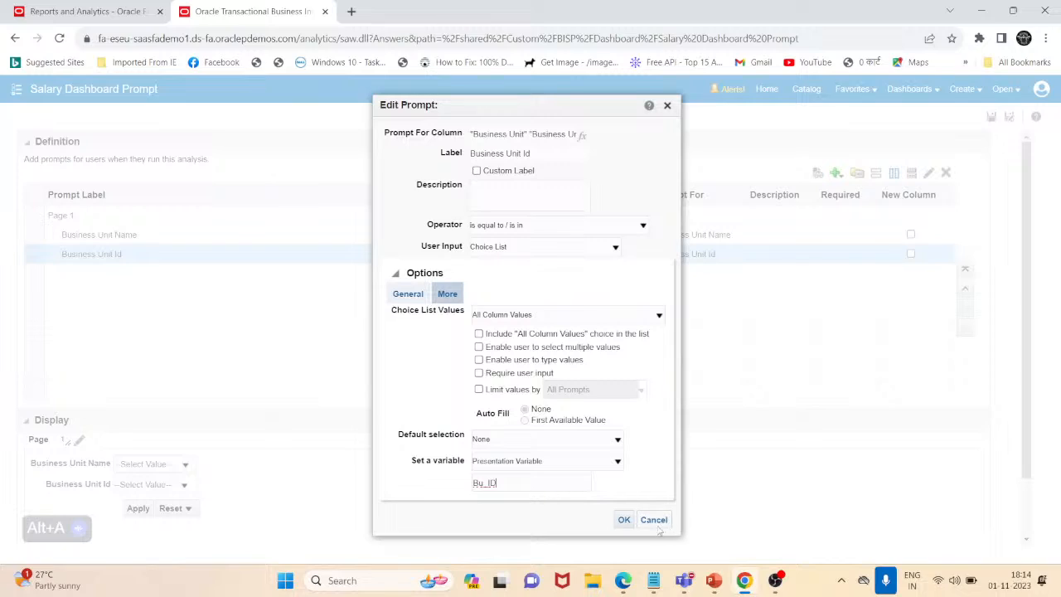
drag(516, 483, 445, 485)
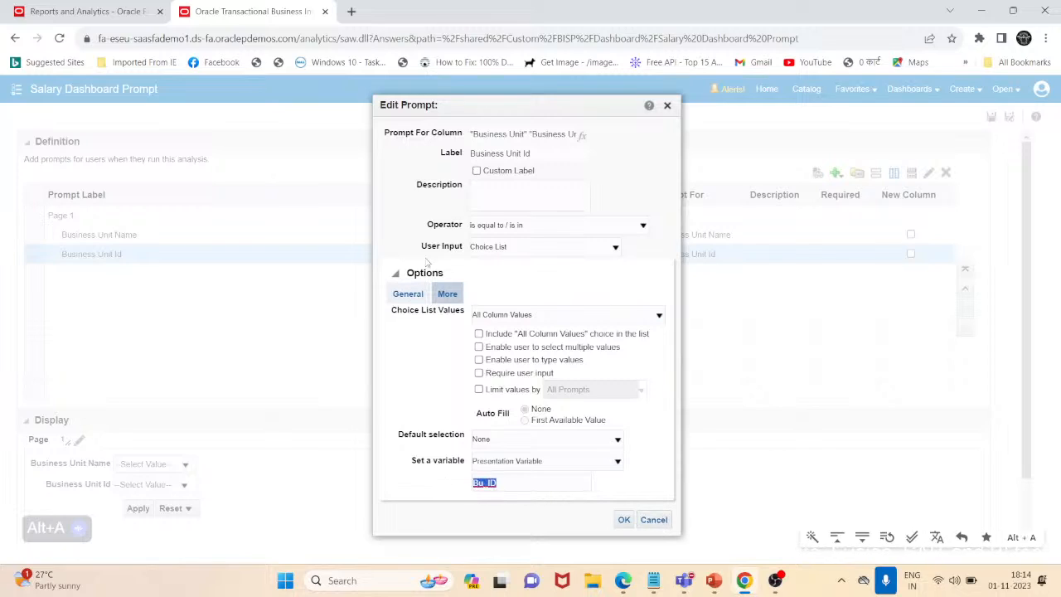
click(667, 105)
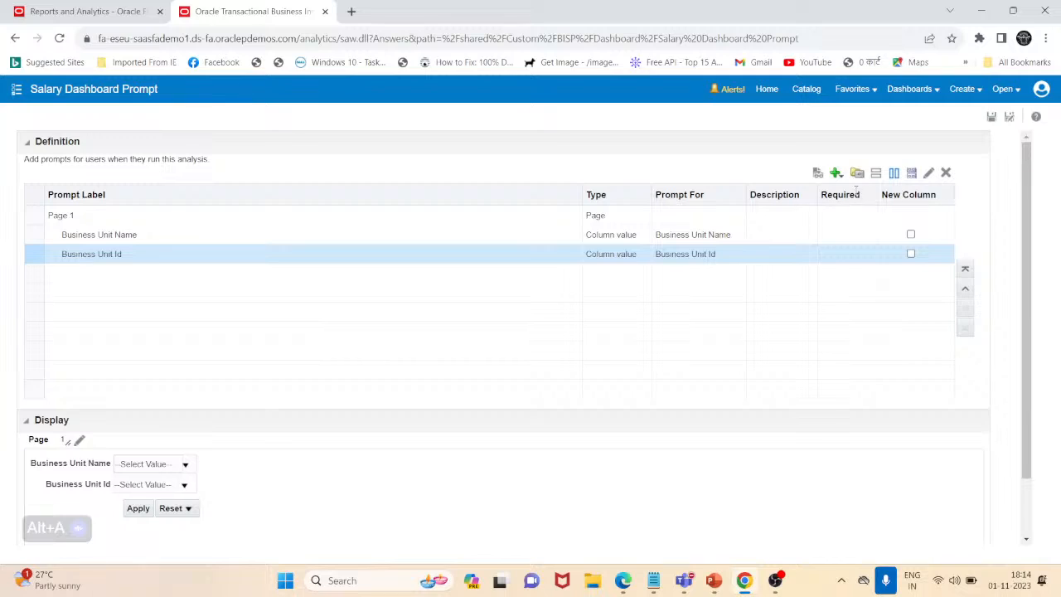
Save Salary Dashboard Prompt and return to the catalog's Dashboard folder
click(991, 116)
click(805, 88)
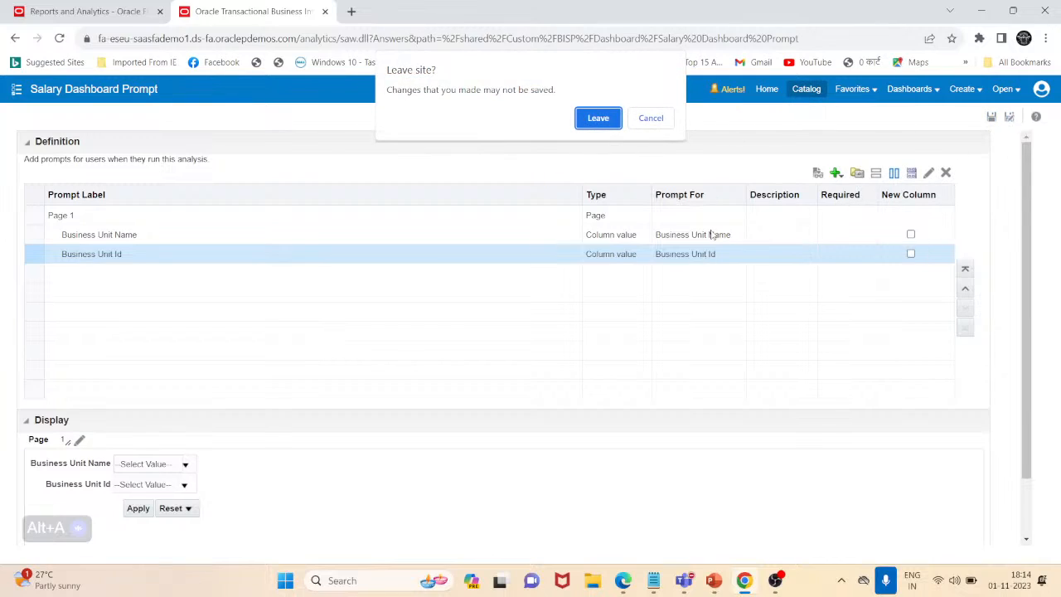
click(650, 118)
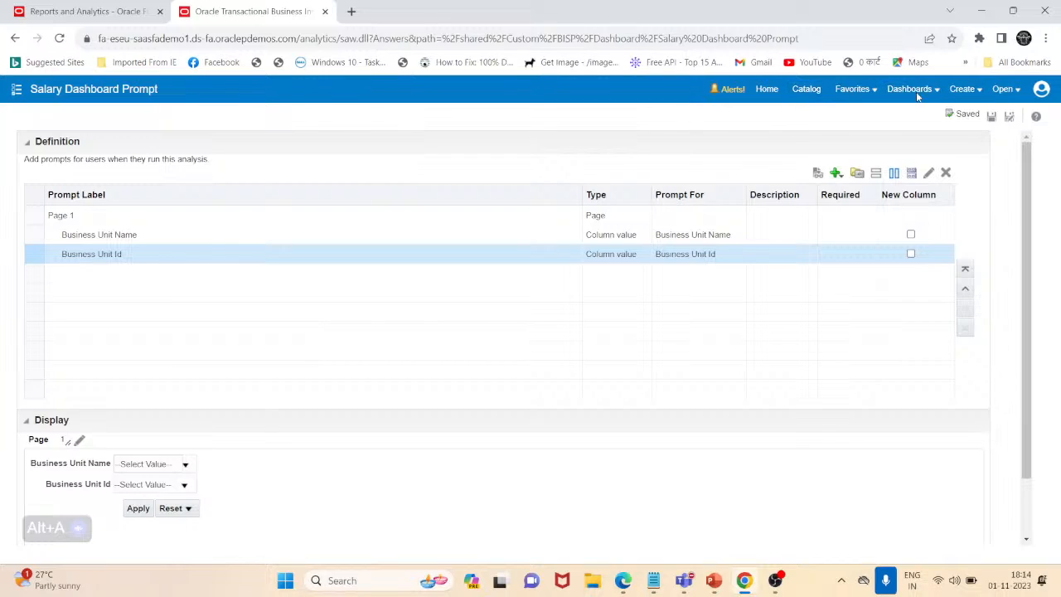
click(811, 90)
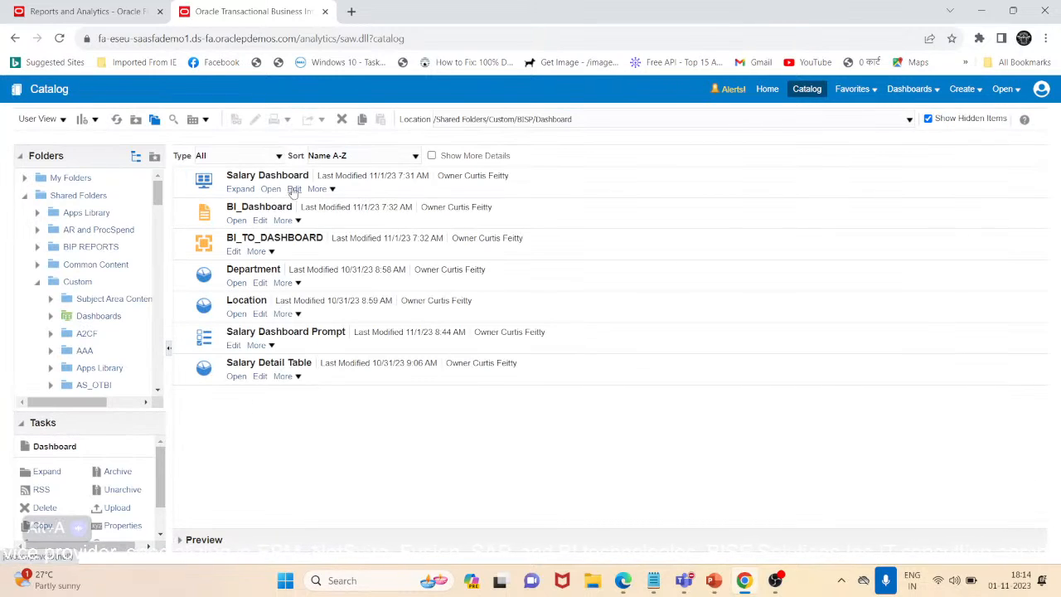
Open Salary Dashboard for editing, then review its page layout and expand Shared Folders in the catalog
click(294, 189)
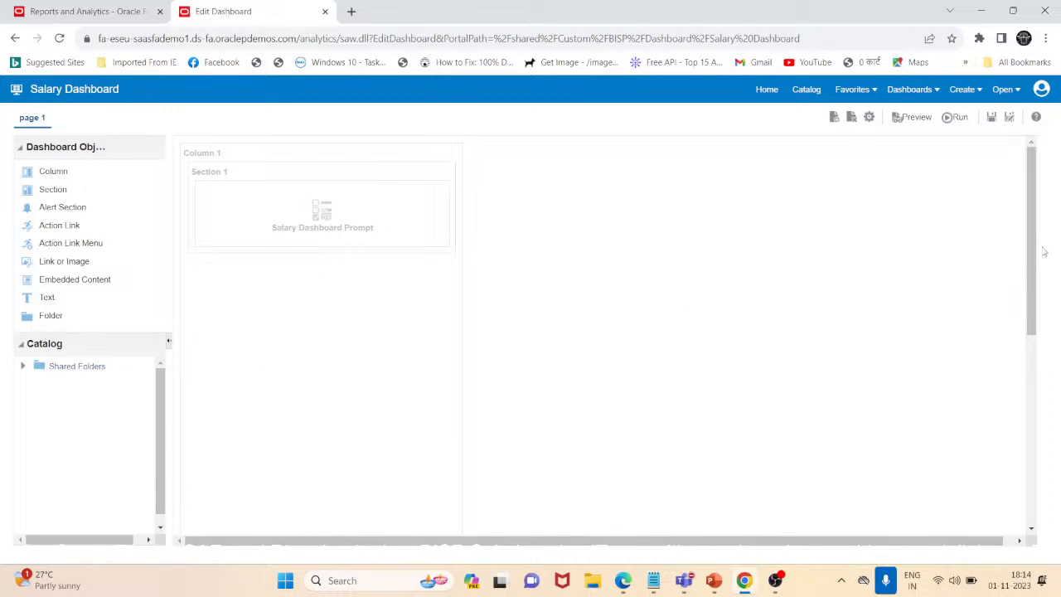
scroll(1030, 261, down, 5)
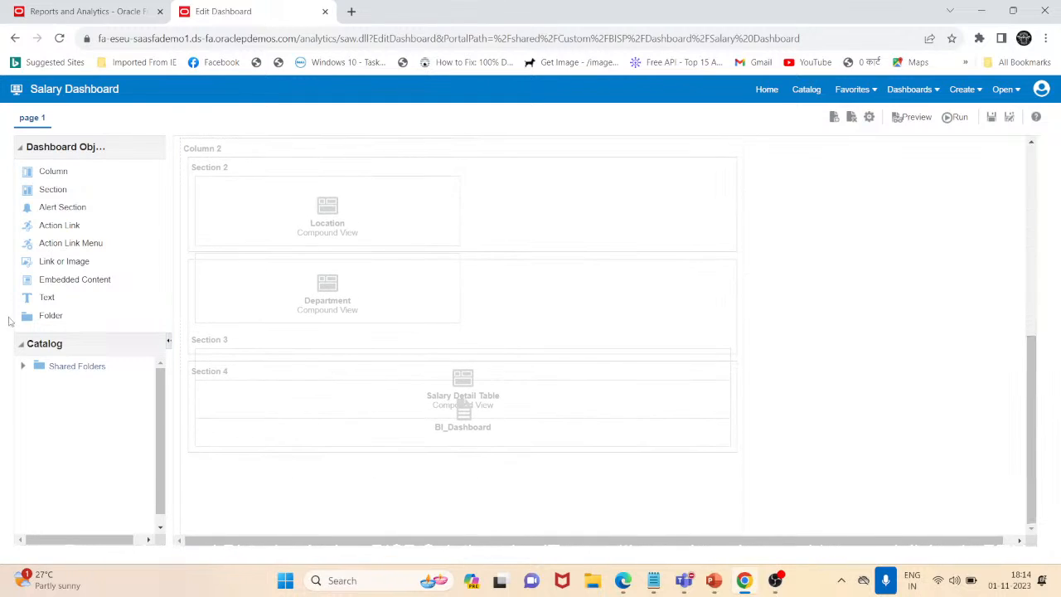
click(23, 366)
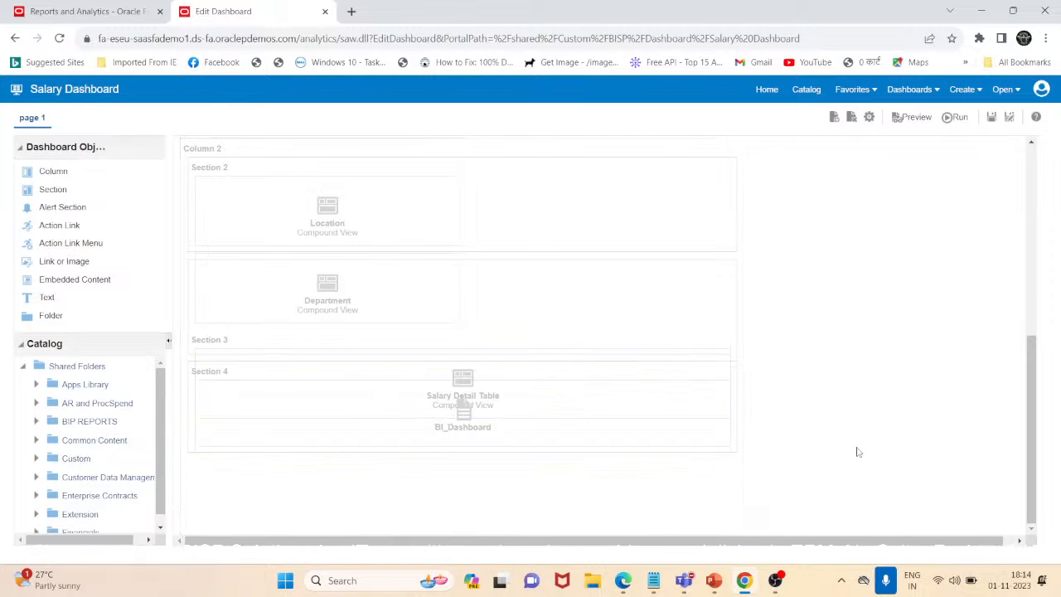
scroll(858, 451, up, 5)
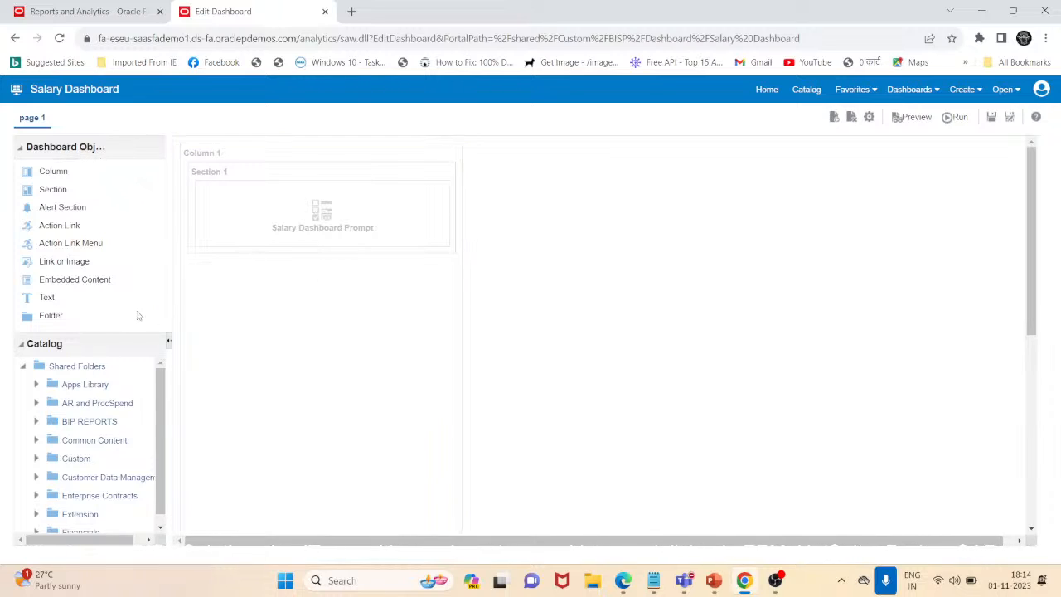
Run Salary Dashboard from the editor and return to the catalog
click(959, 117)
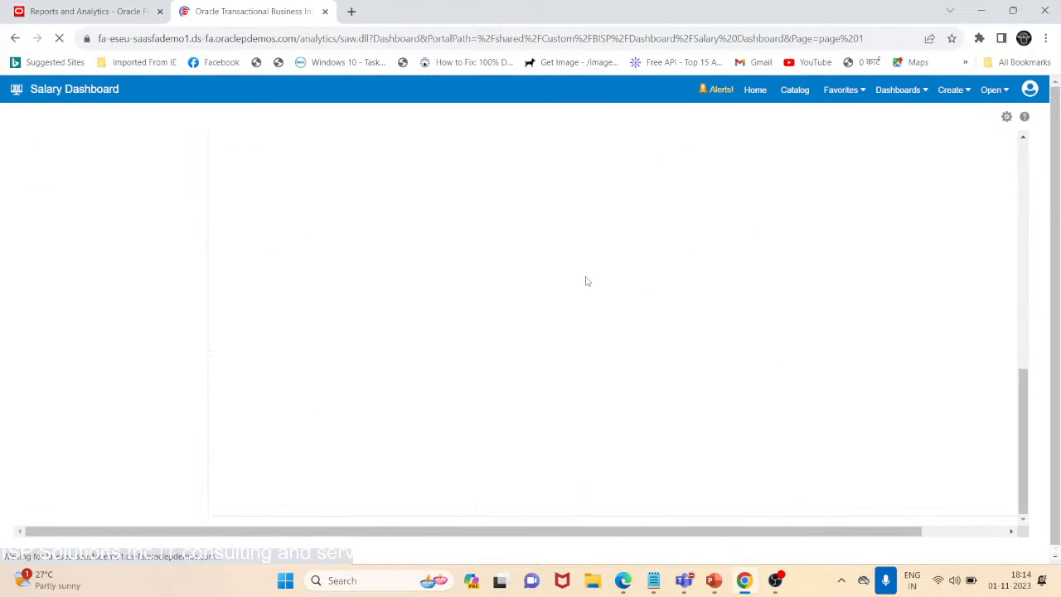
click(807, 96)
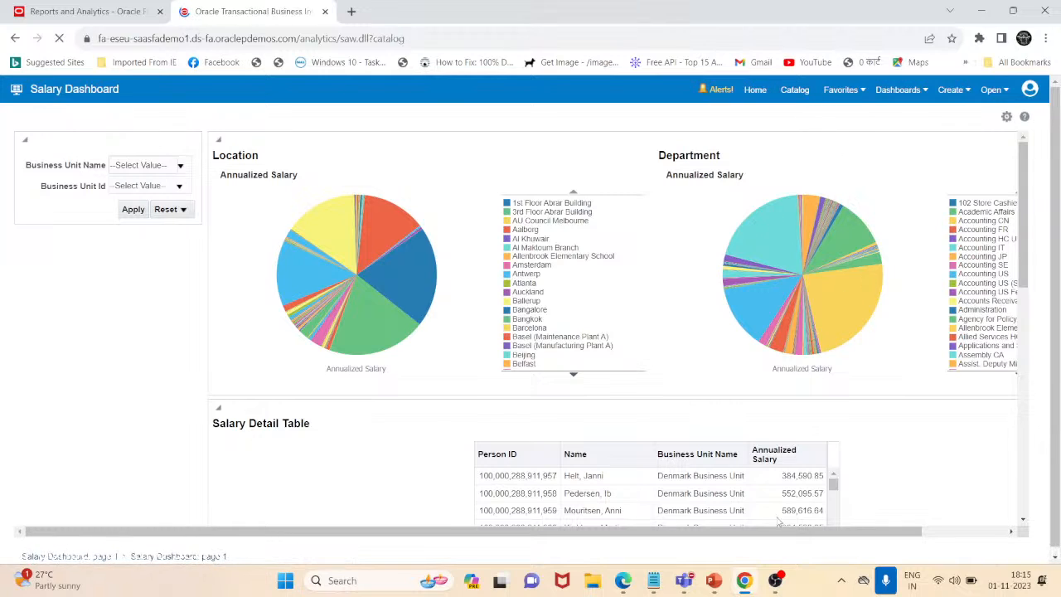
Switch to the Webinar-8 presentation in PowerPoint, highlight the agenda item "Bursting Concept in fusion", and show the Bursting Concept slide
click(713, 583)
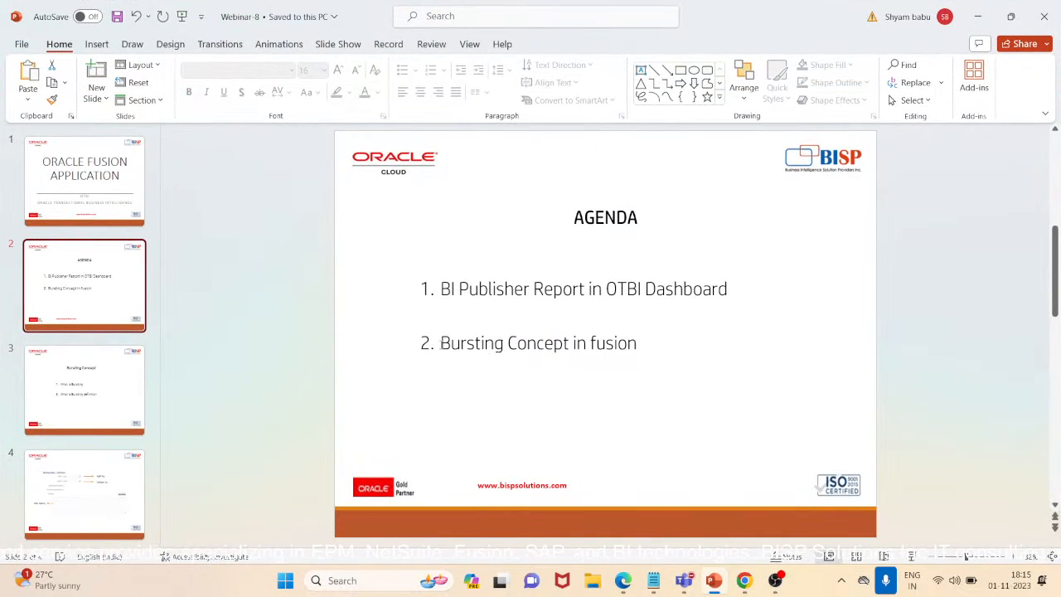
drag(441, 342, 639, 343)
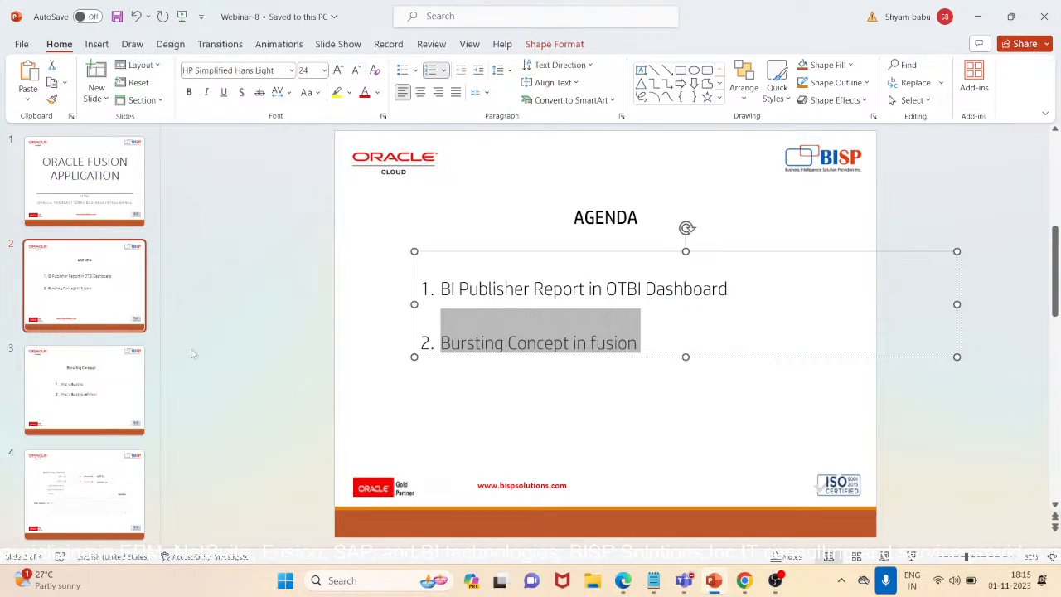
click(106, 415)
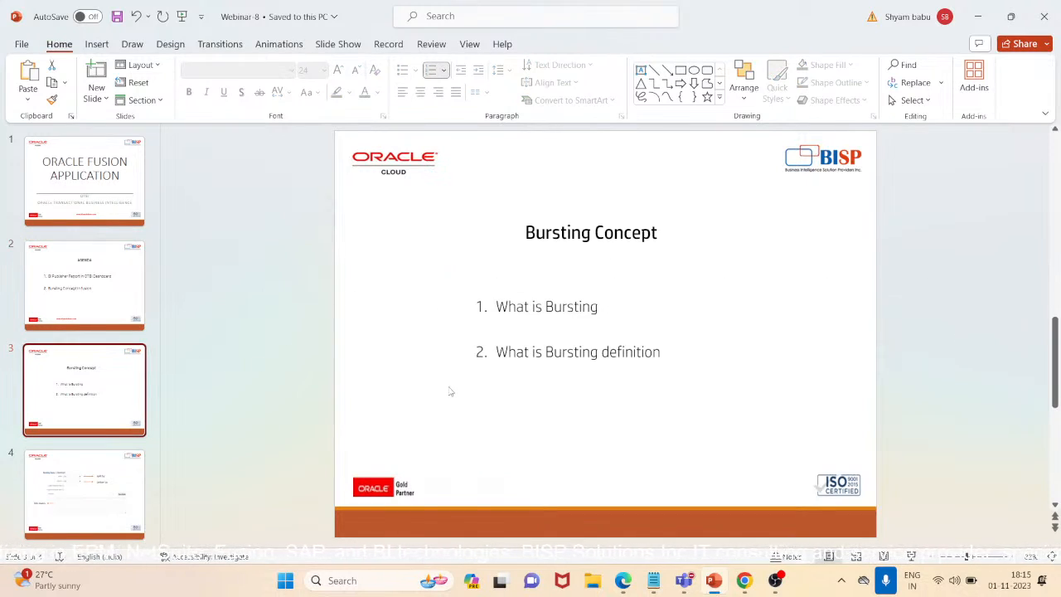
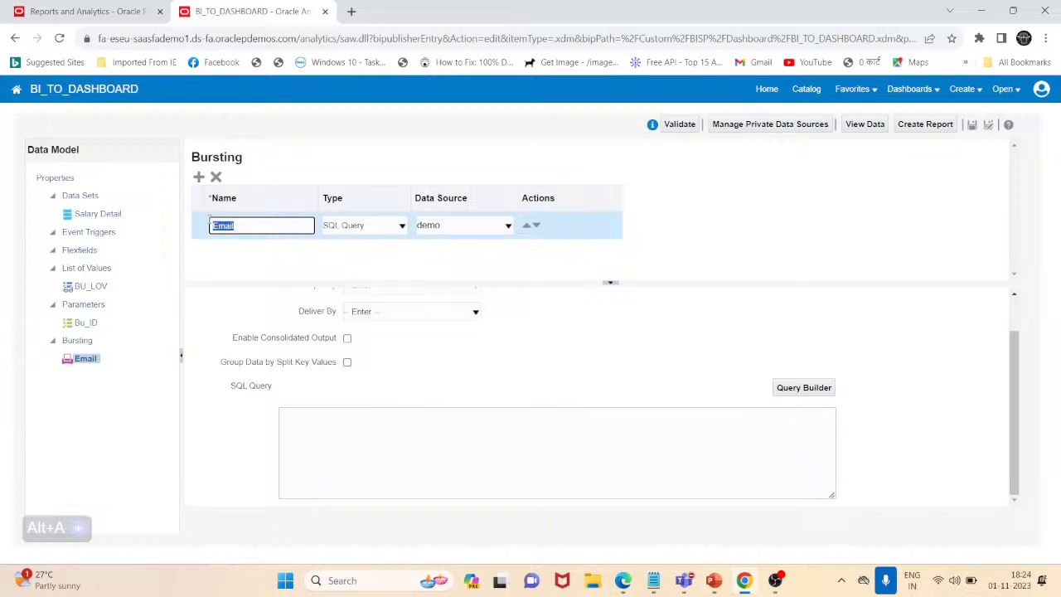
Rename the bursting definition to bursting, keep its type as SQL Query, and set its data source to ApplicationDB_HCM
key(BackSpace)
text(bursting)
click(402, 225)
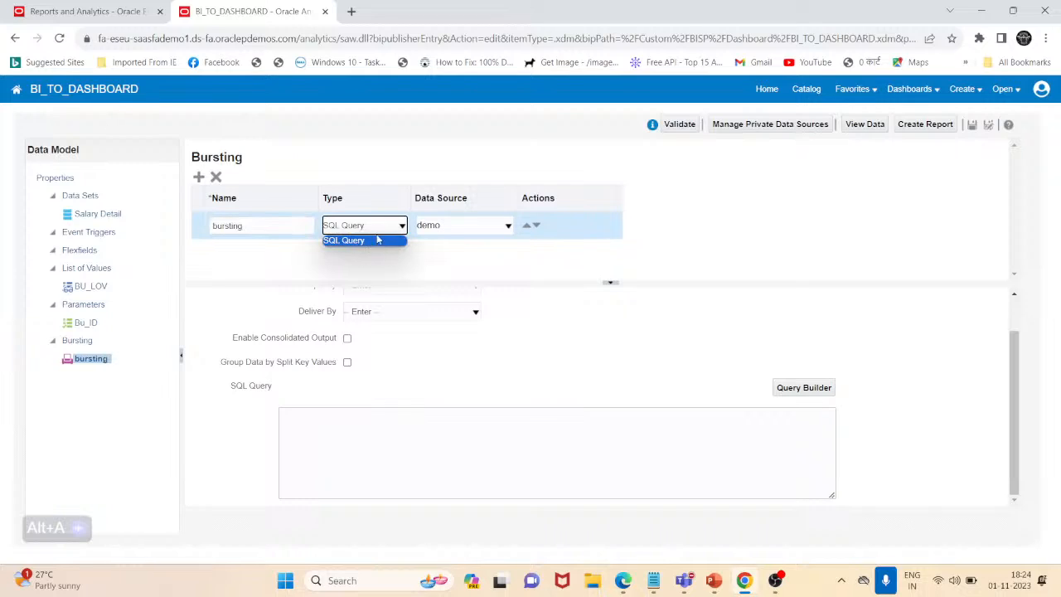
click(356, 241)
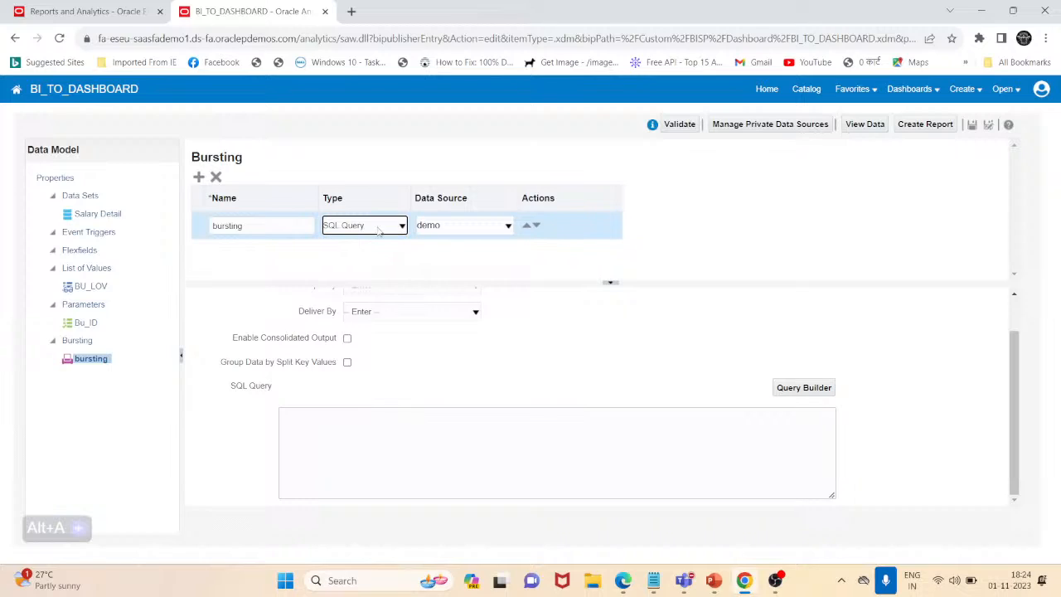
click(455, 224)
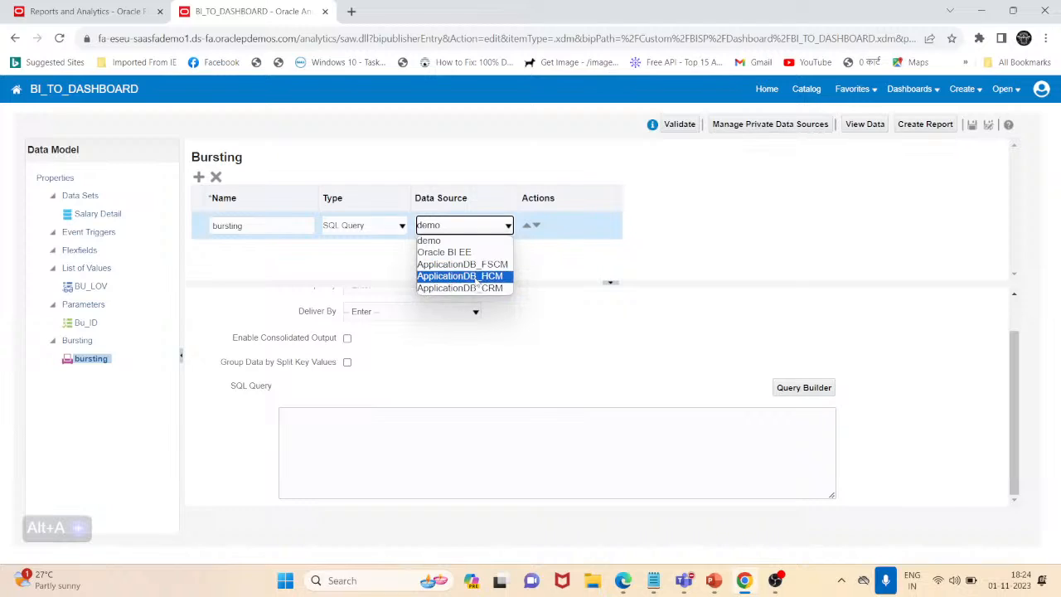
click(477, 277)
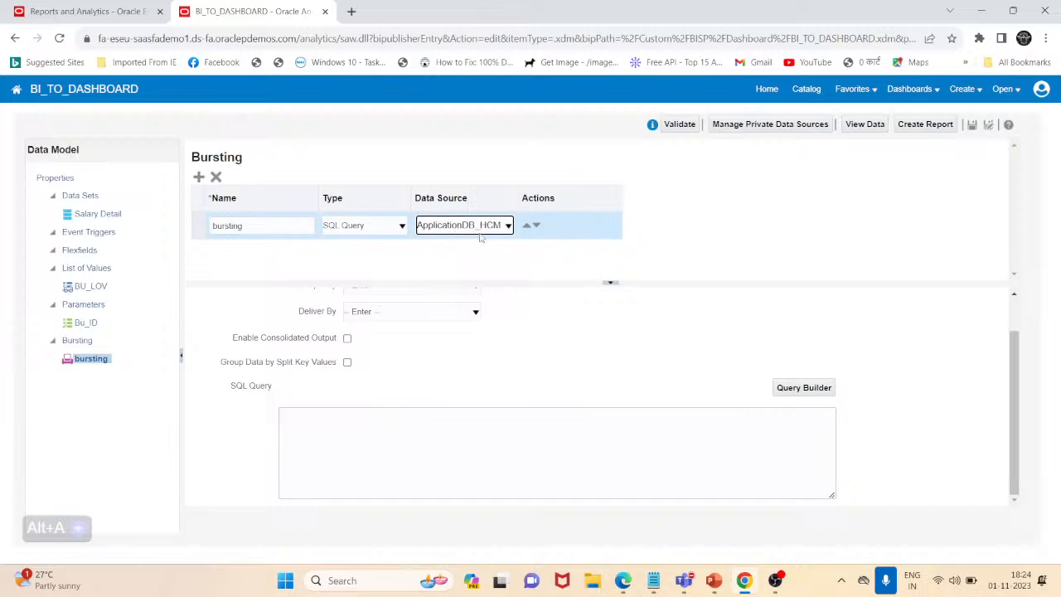
Check the Split By options of the bursting definition, then open the data preview of the Salary Detail data set
scroll(497, 337, up, 1)
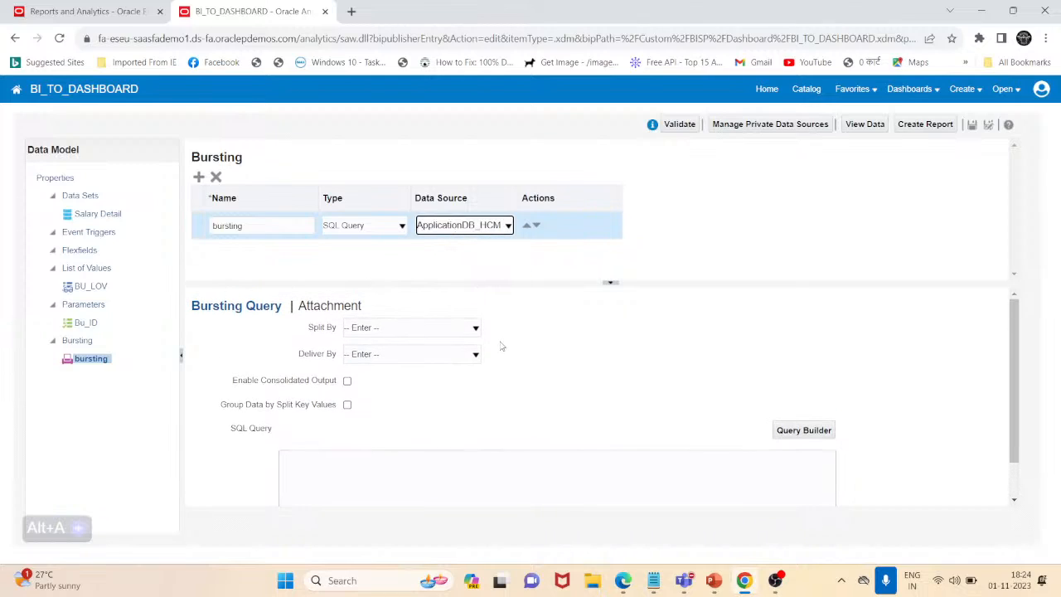
click(447, 329)
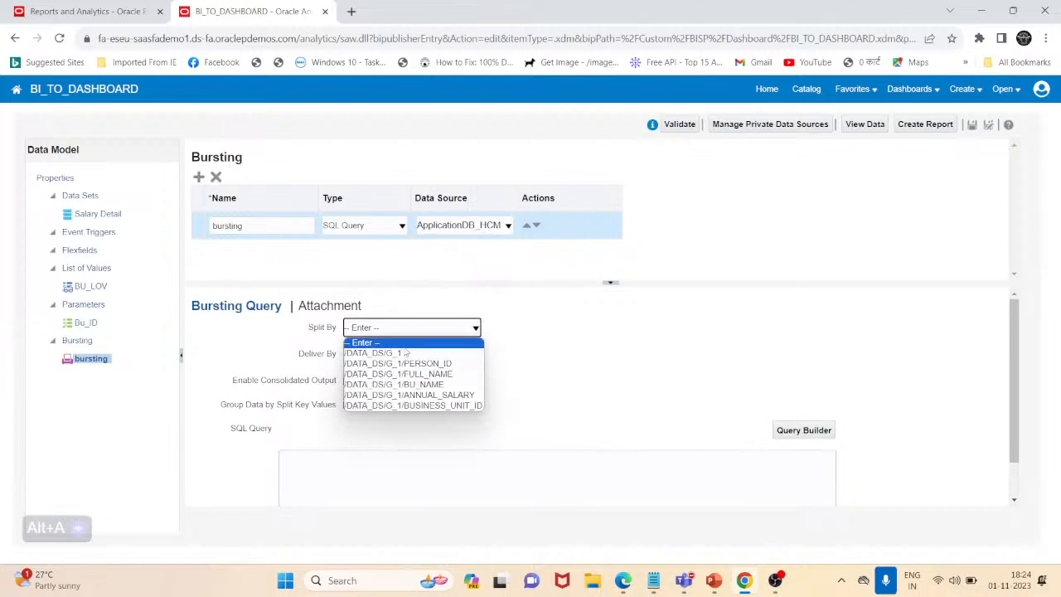
click(274, 339)
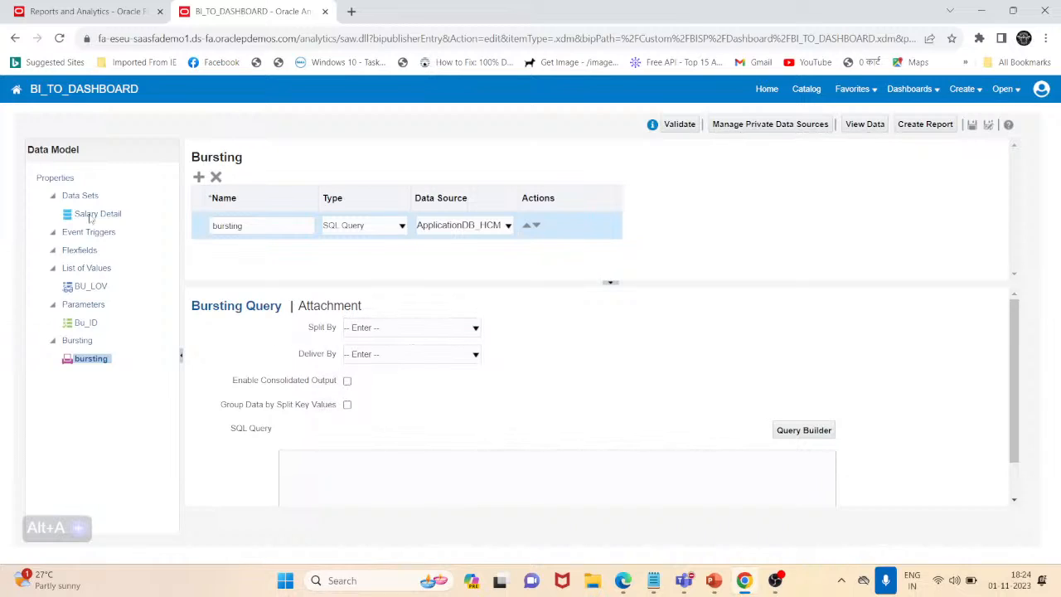
click(101, 214)
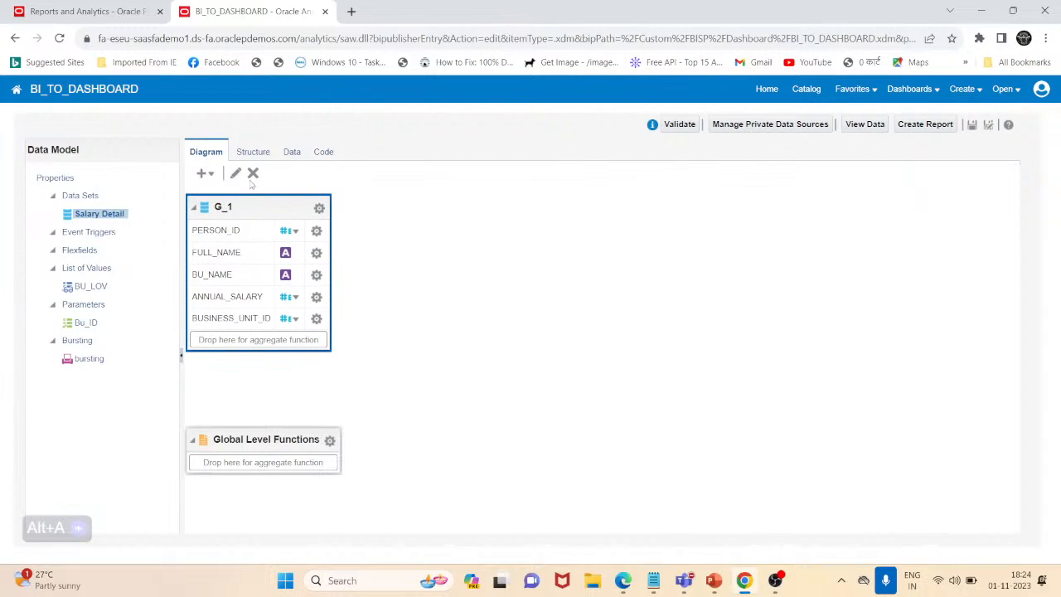
click(290, 152)
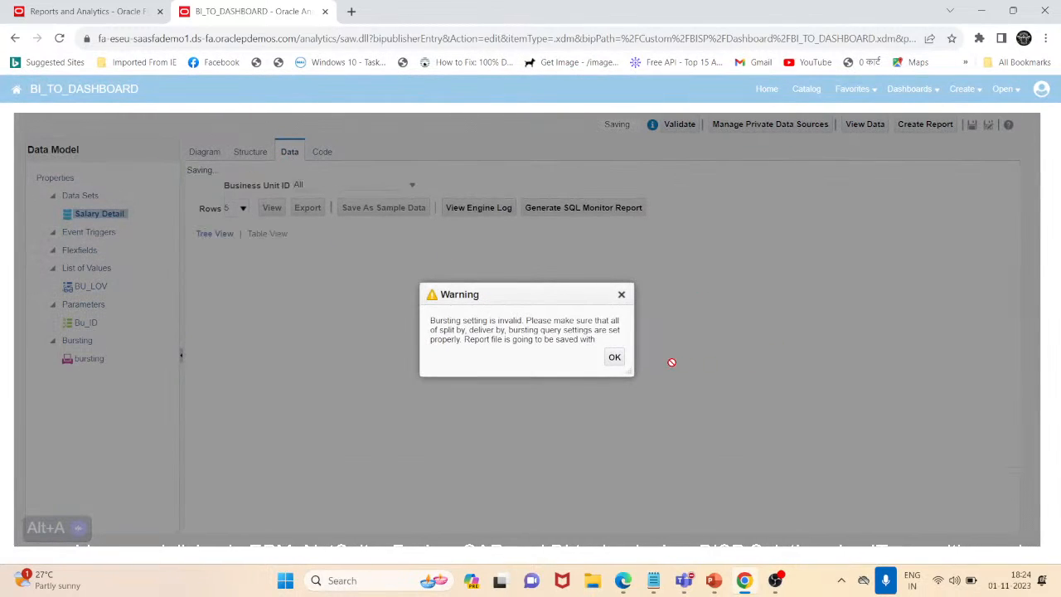
click(614, 357)
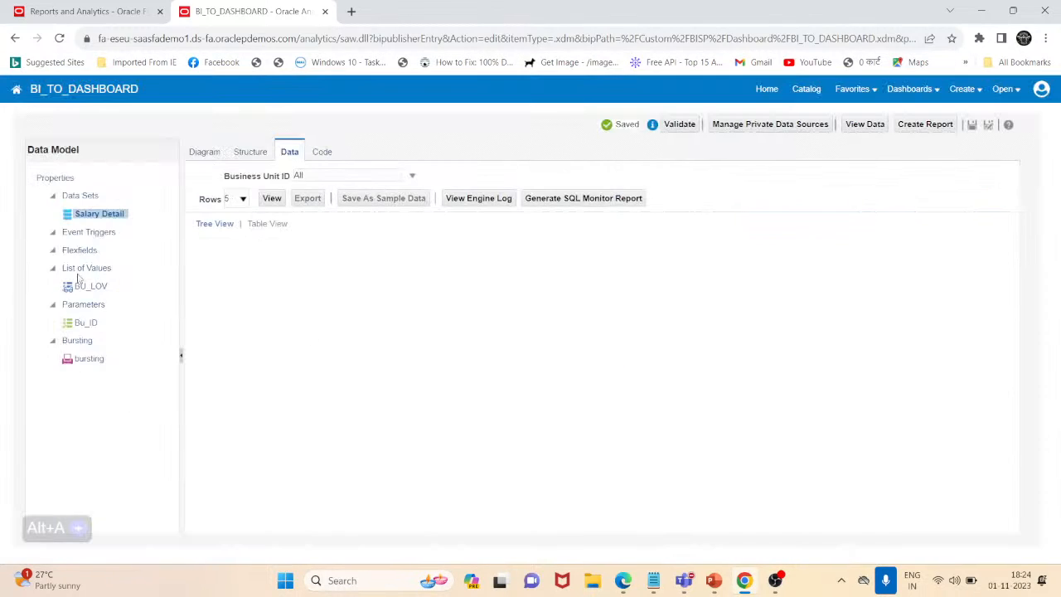
click(329, 178)
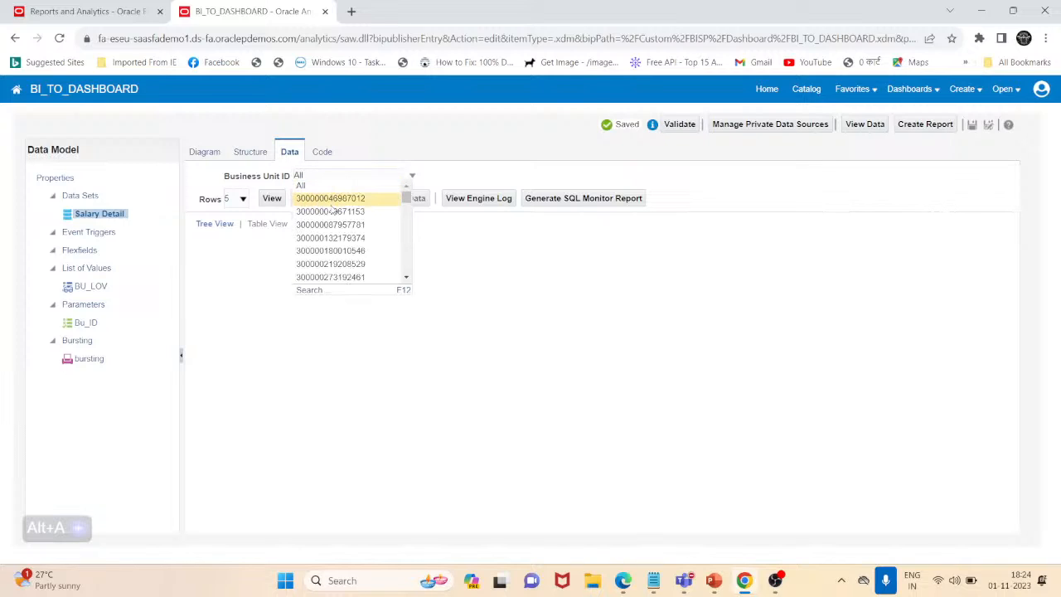
click(331, 203)
click(272, 199)
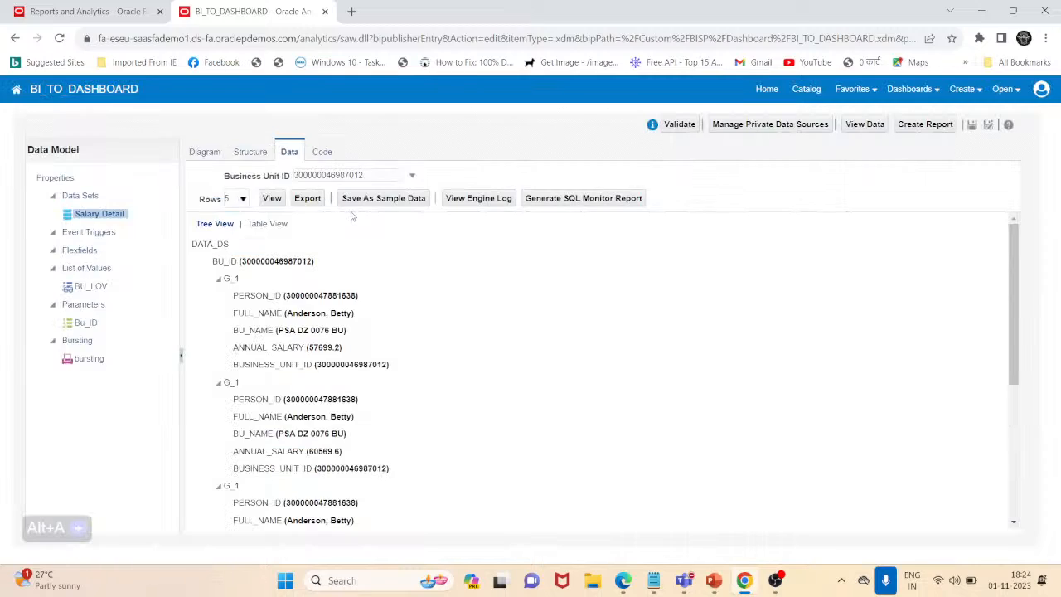
click(269, 224)
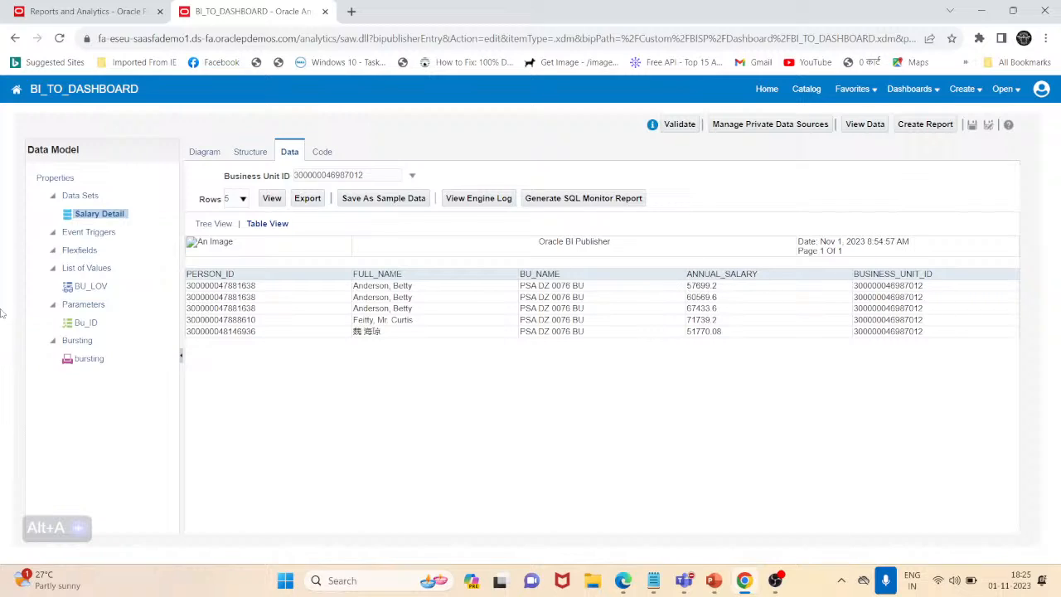
Compare the bursting definition's Split By options with the G_1 group in the Salary Detail diagram
click(100, 358)
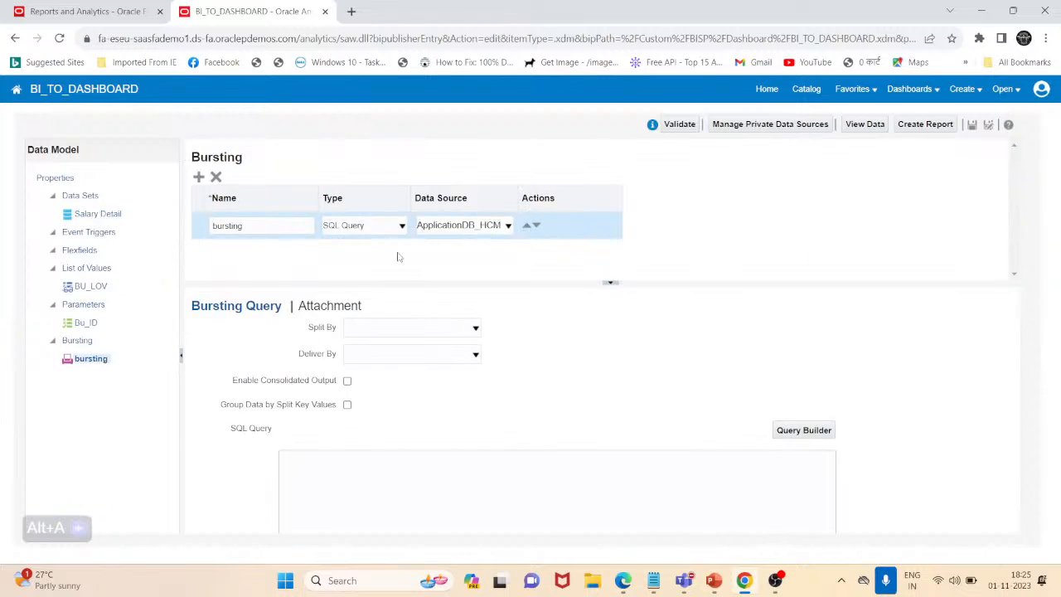
click(425, 326)
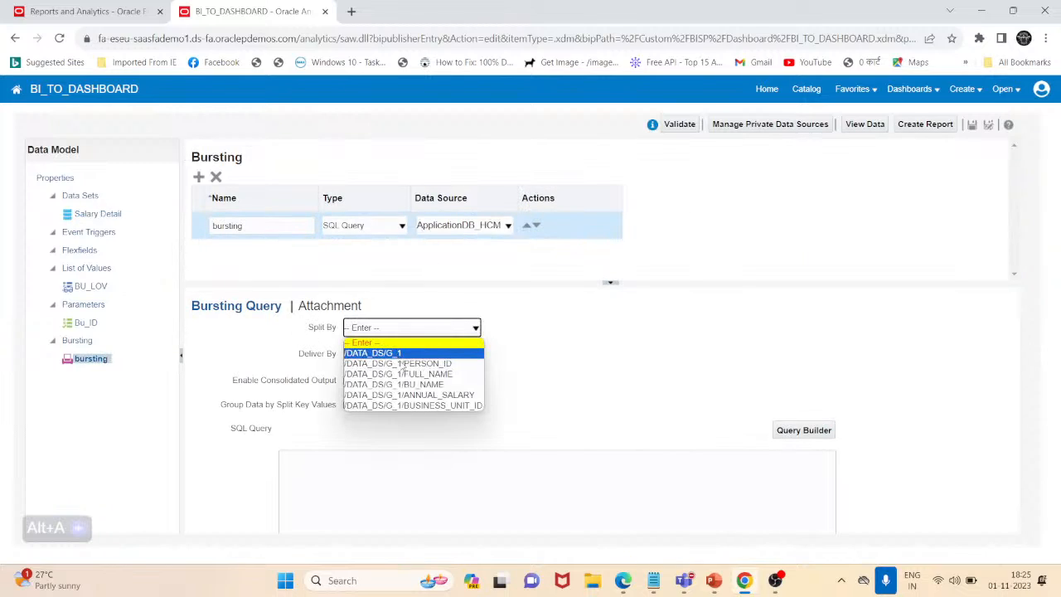
click(98, 214)
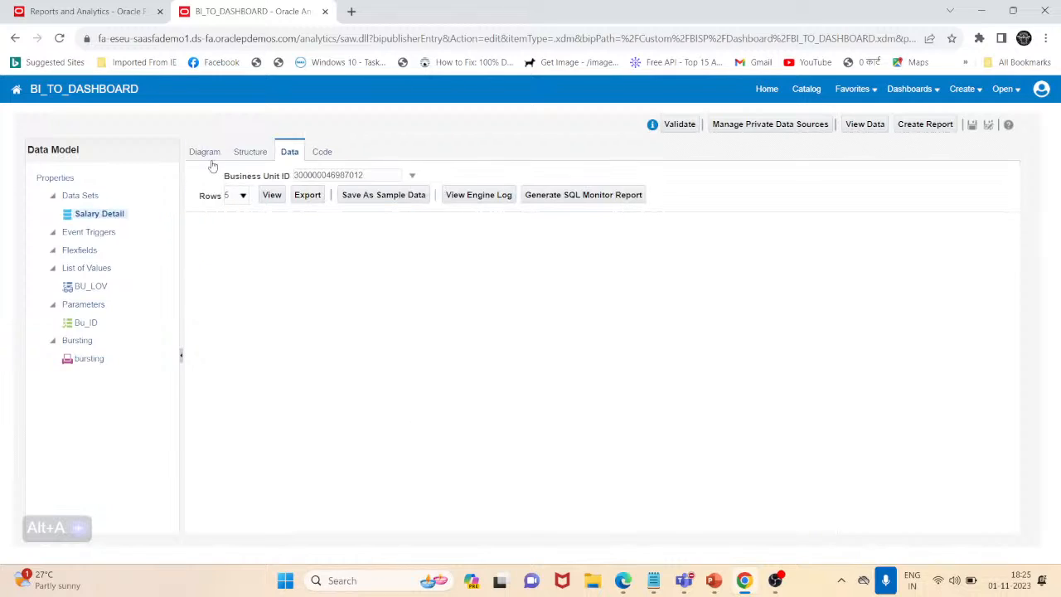
click(208, 153)
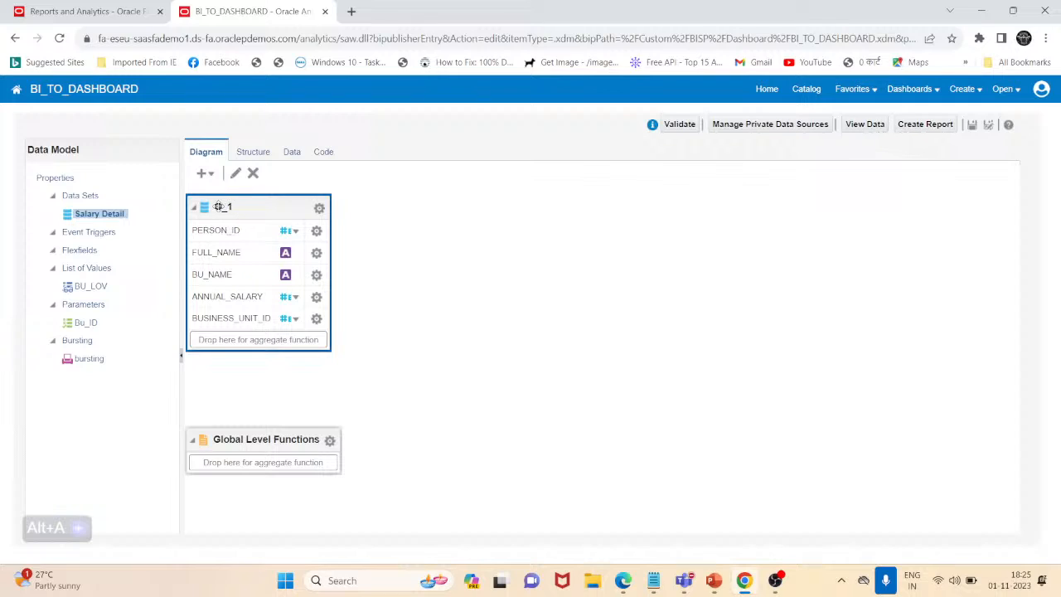
Set the bursting query to split by /DATA_DS/G_1/PERSON_ID and deliver by /DATA_DS/G_1/FULL_NAME
click(87, 358)
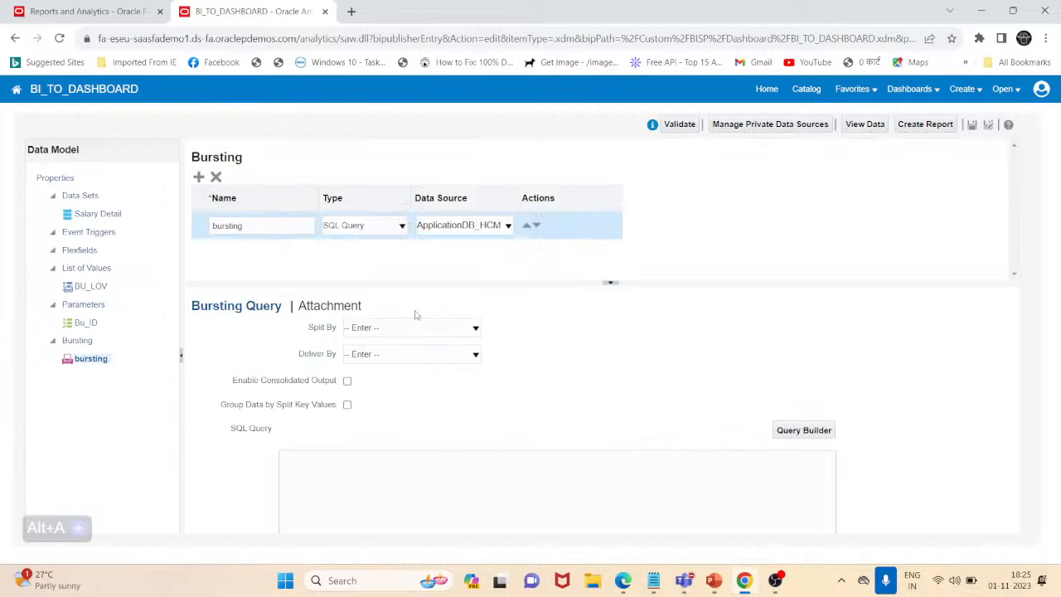
click(388, 328)
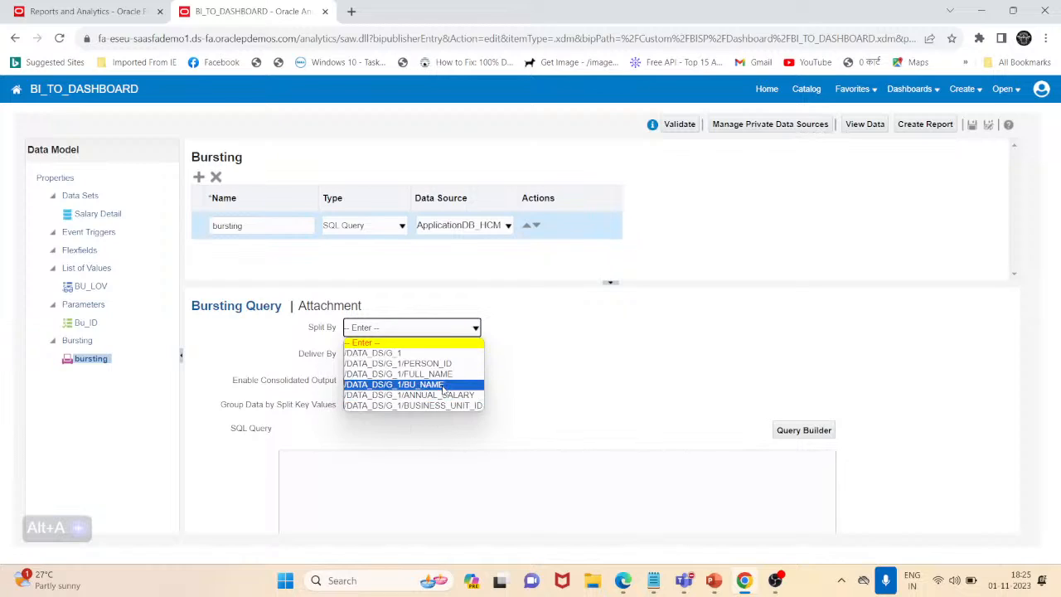
click(442, 365)
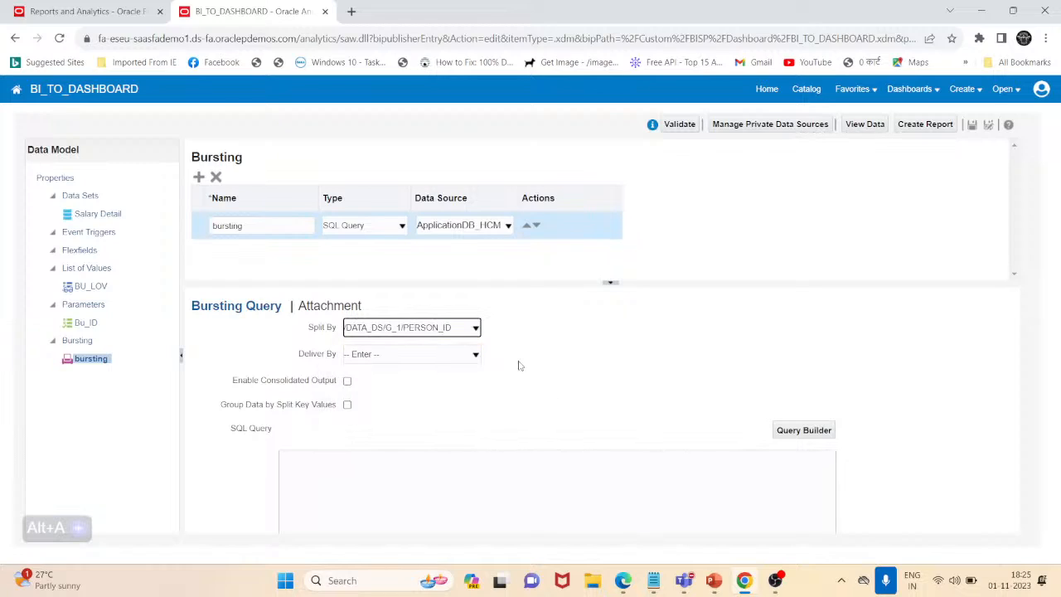
click(470, 361)
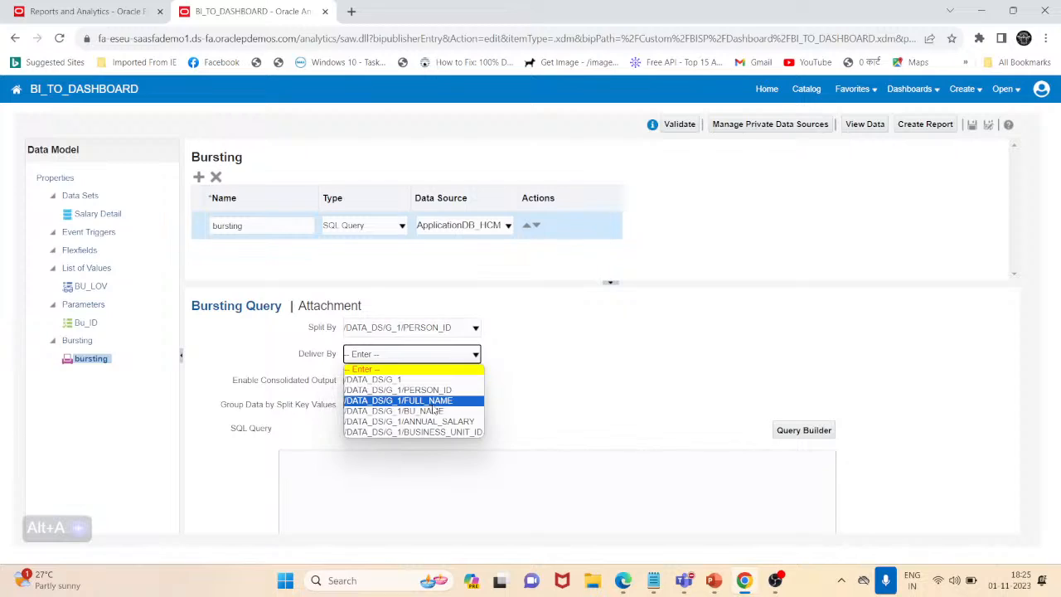
click(431, 402)
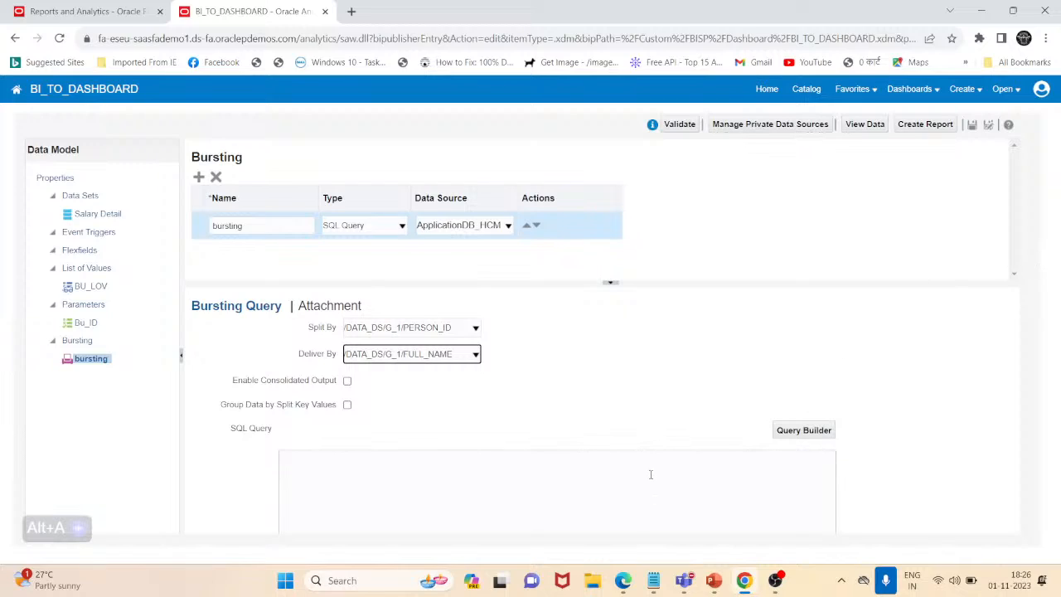
Enlarge the Bursting Query pane and review the bursting definition's settings and SQL Query area, staying in the data model editor
click(876, 458)
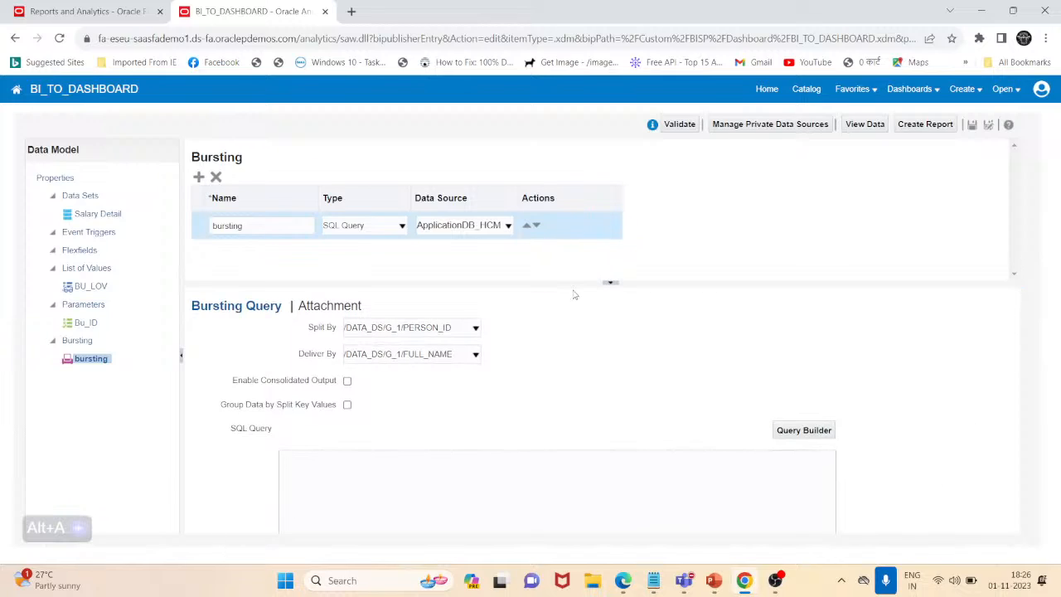
drag(590, 283, 596, 194)
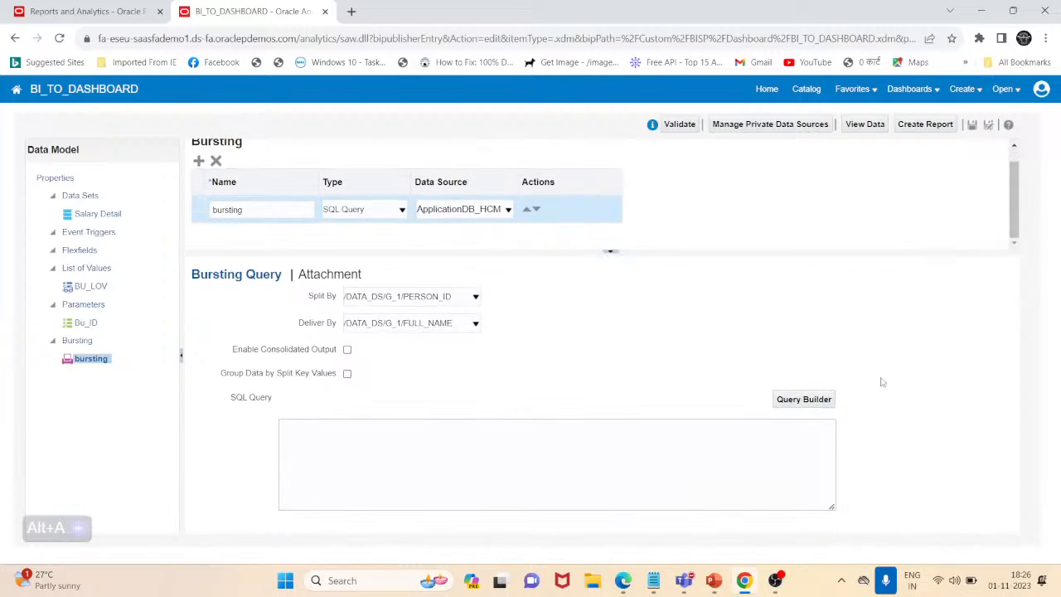
click(467, 490)
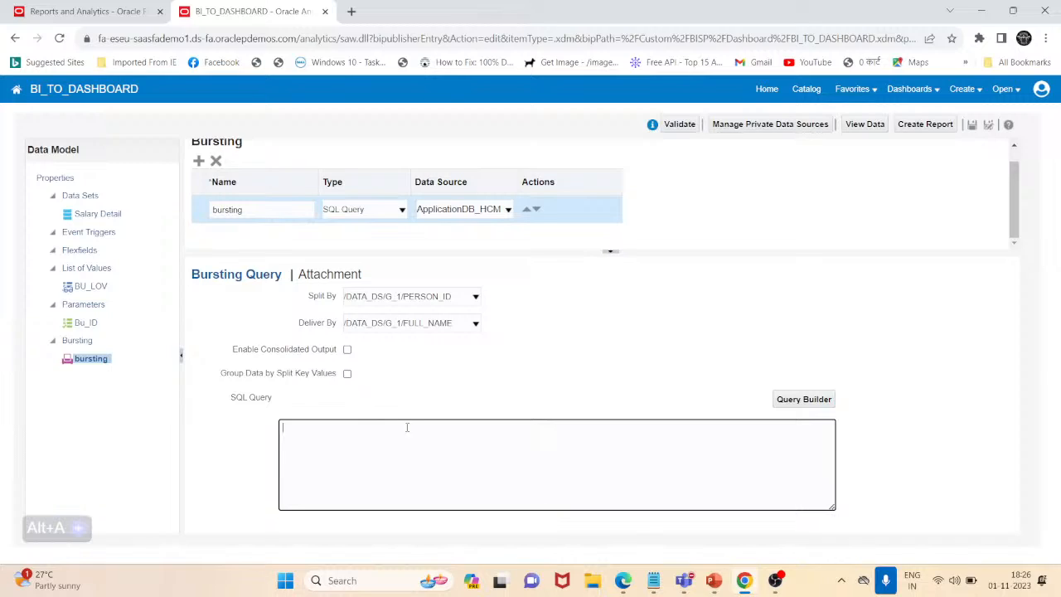
click(91, 359)
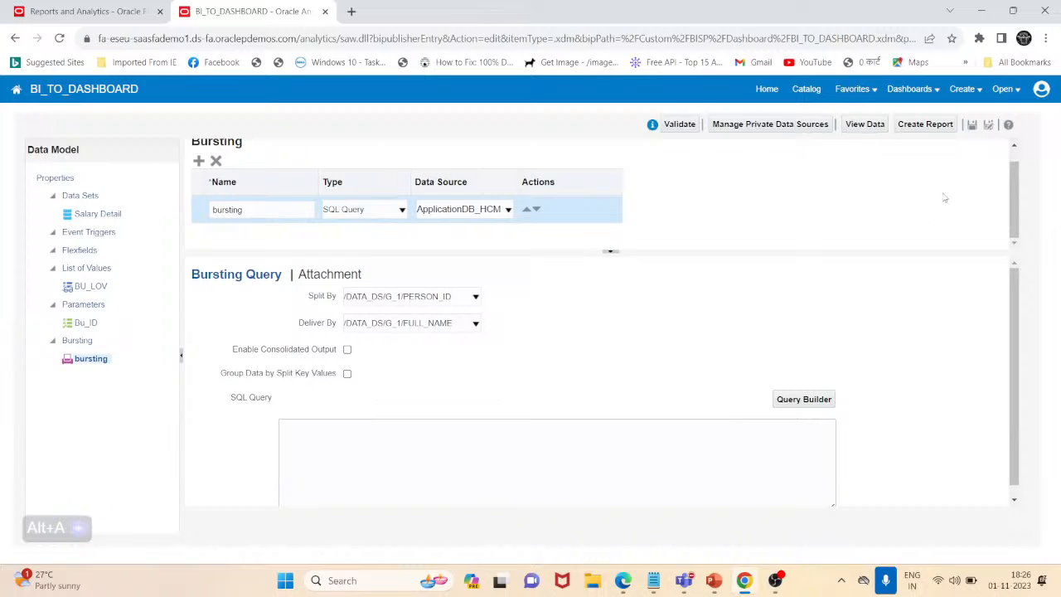
drag(264, 210, 199, 216)
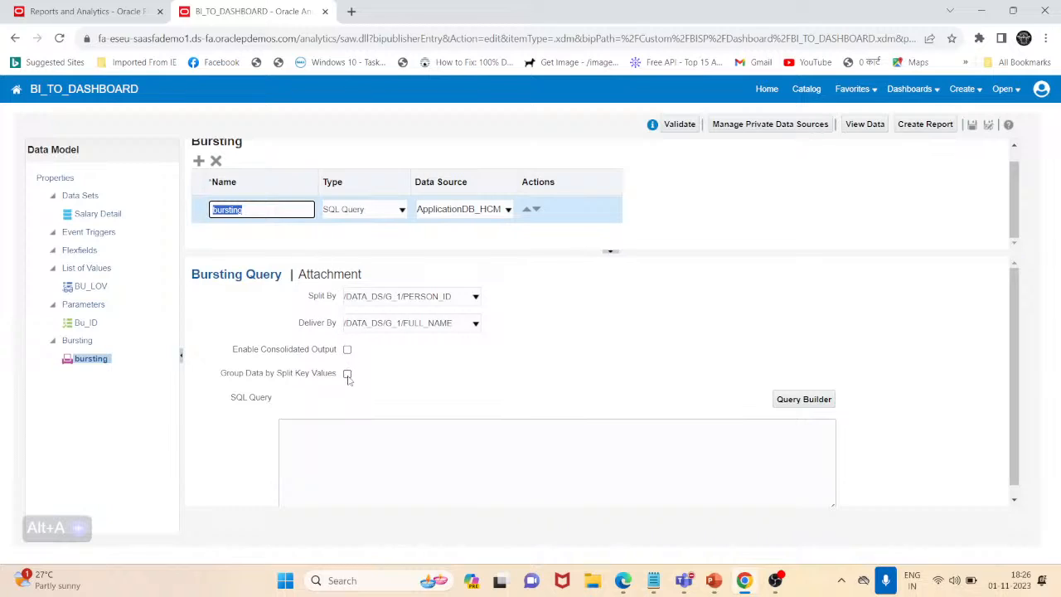
scroll(476, 356, down, 1)
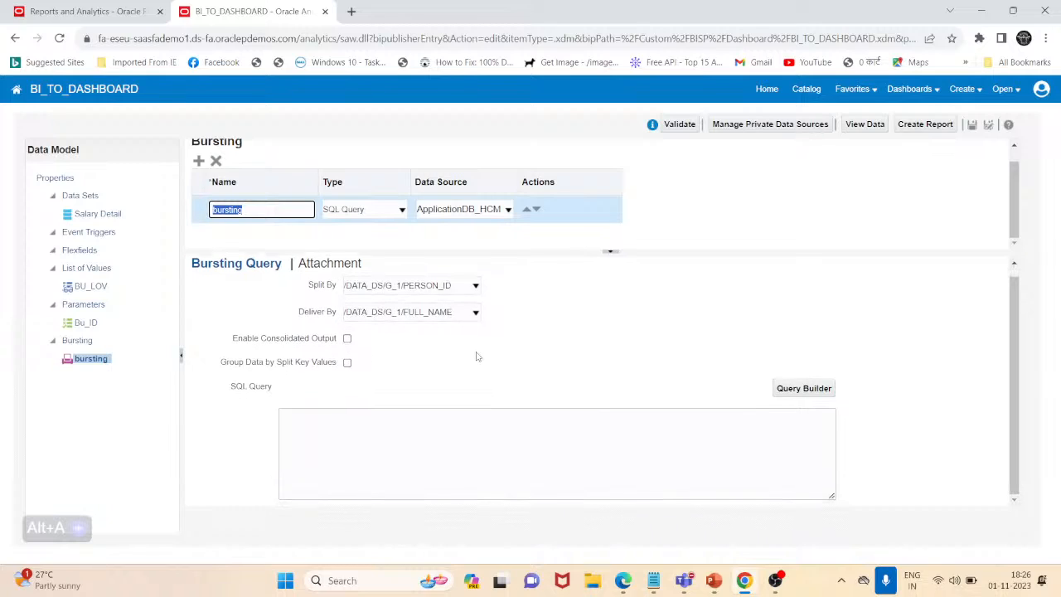
scroll(476, 357, up, 1)
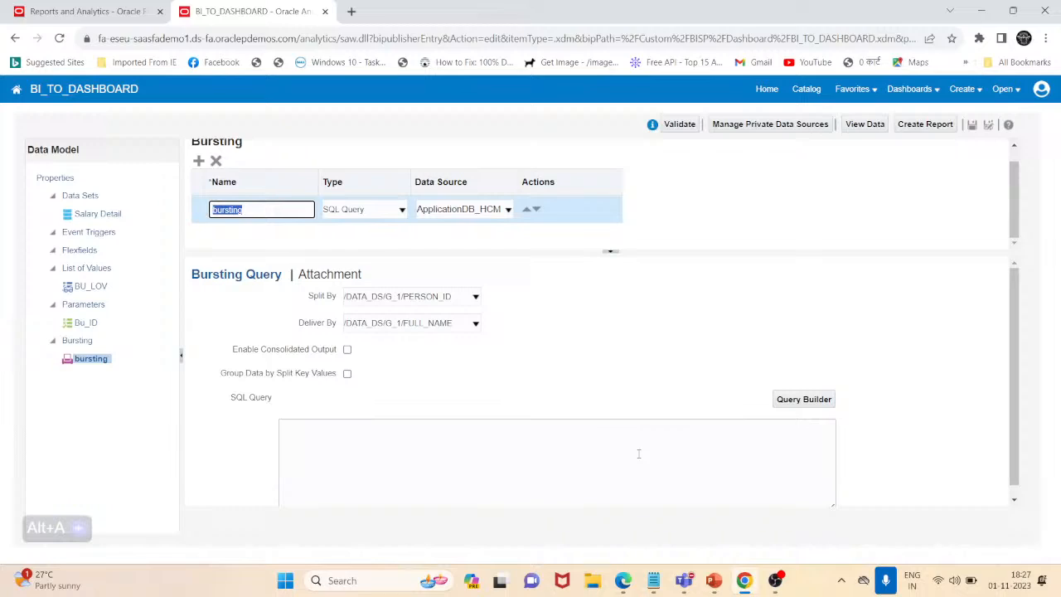
click(806, 90)
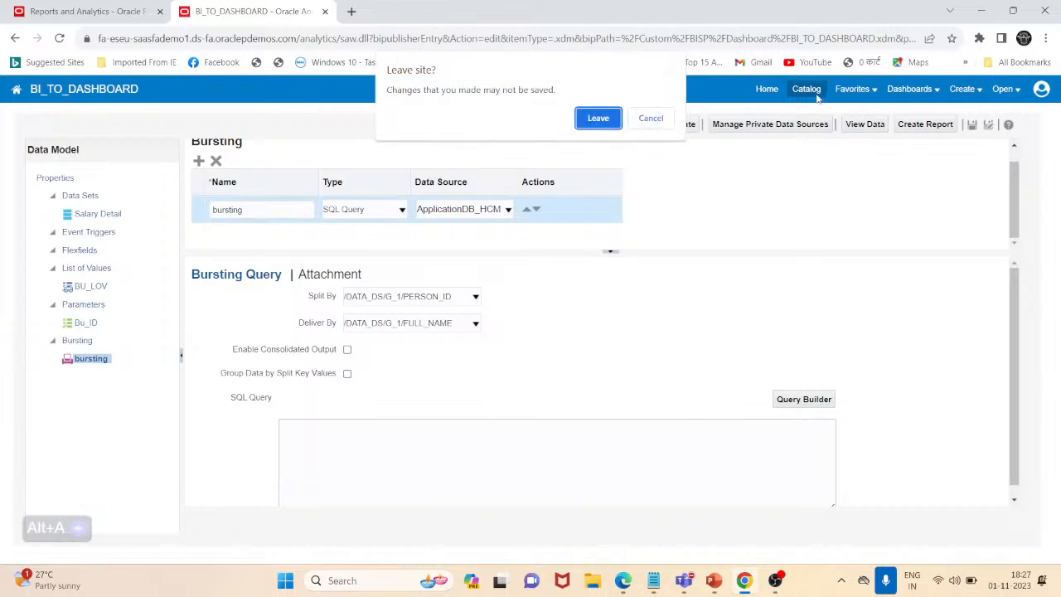
click(651, 121)
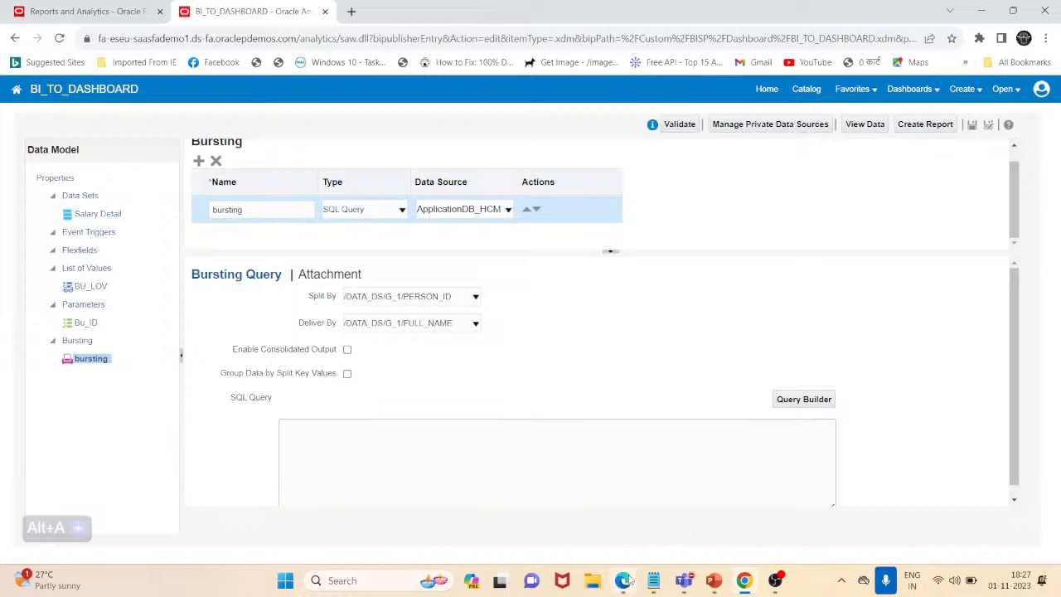
Switch to the YouTube Studio live streaming page in Edge and end the live stream
click(654, 481)
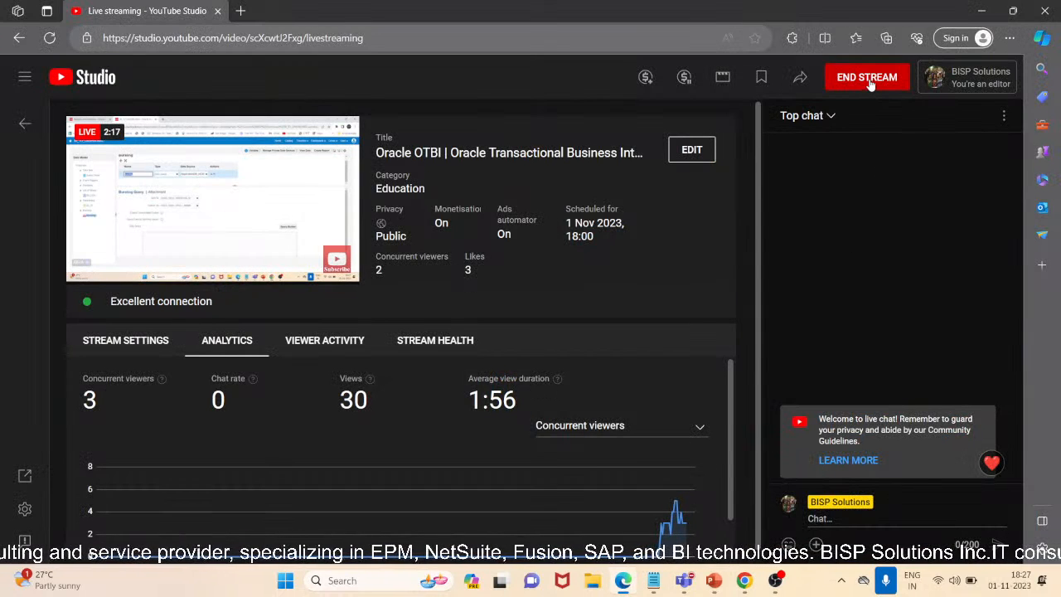
click(867, 77)
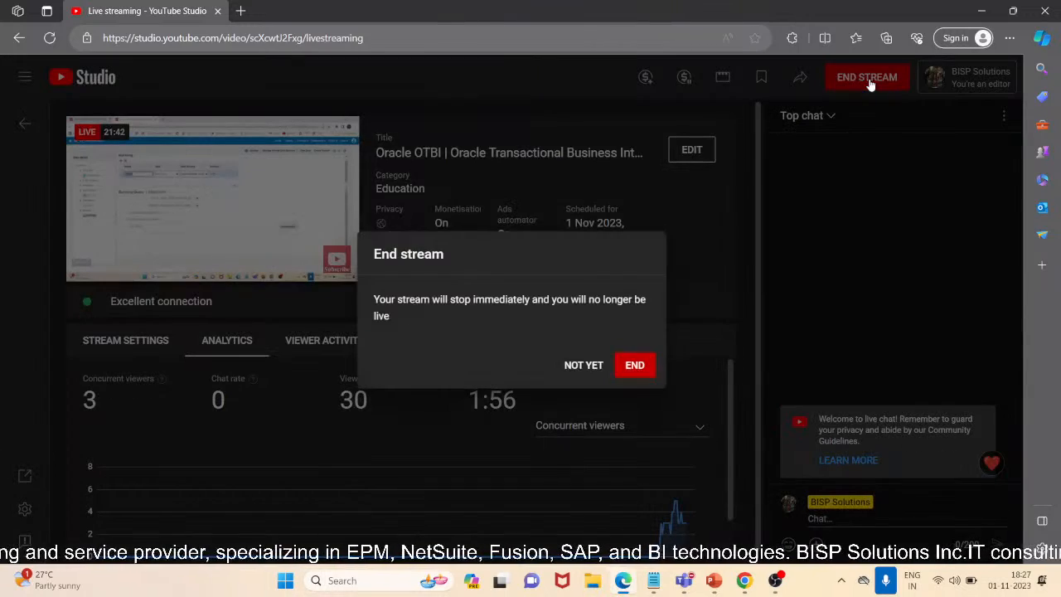
click(636, 364)
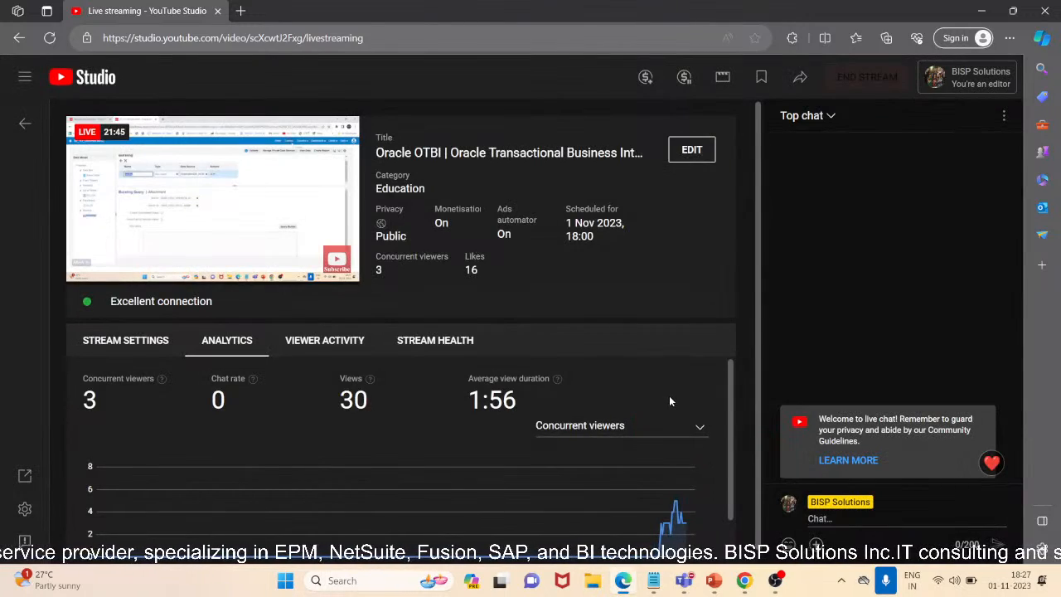